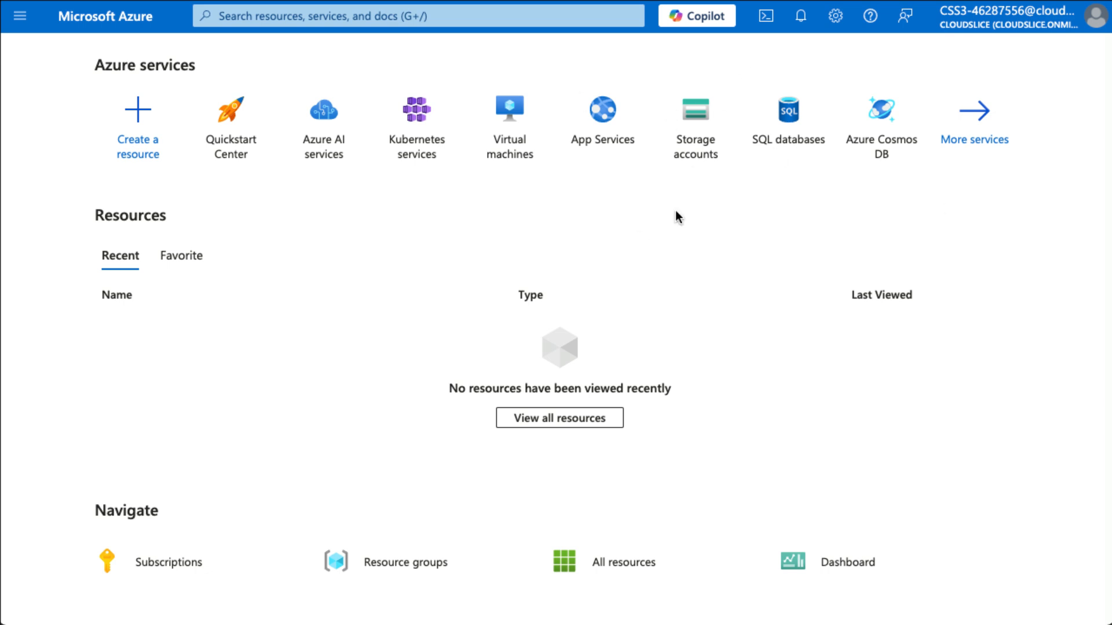
Open Storage accounts from the Azure services tiles on the portal home page
{"action": "left_click", "coordinate": [690, 132]}
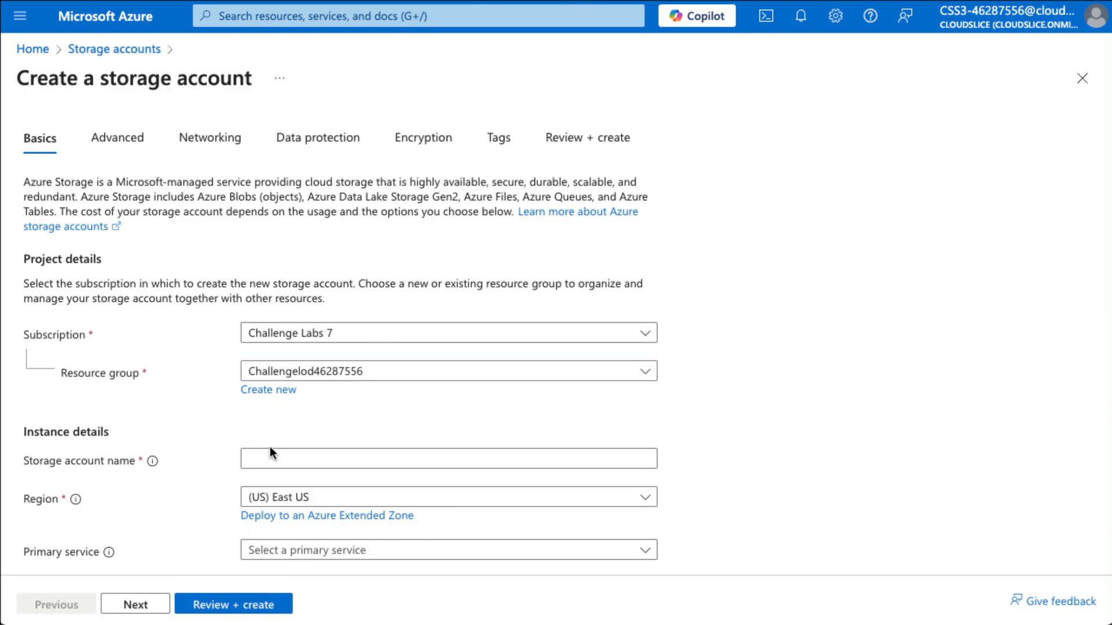
Create storage account sa46287556 with locally-redundant storage (LRS), validate it and deploy it
{"action": "left_click", "coordinate": [274, 454]}
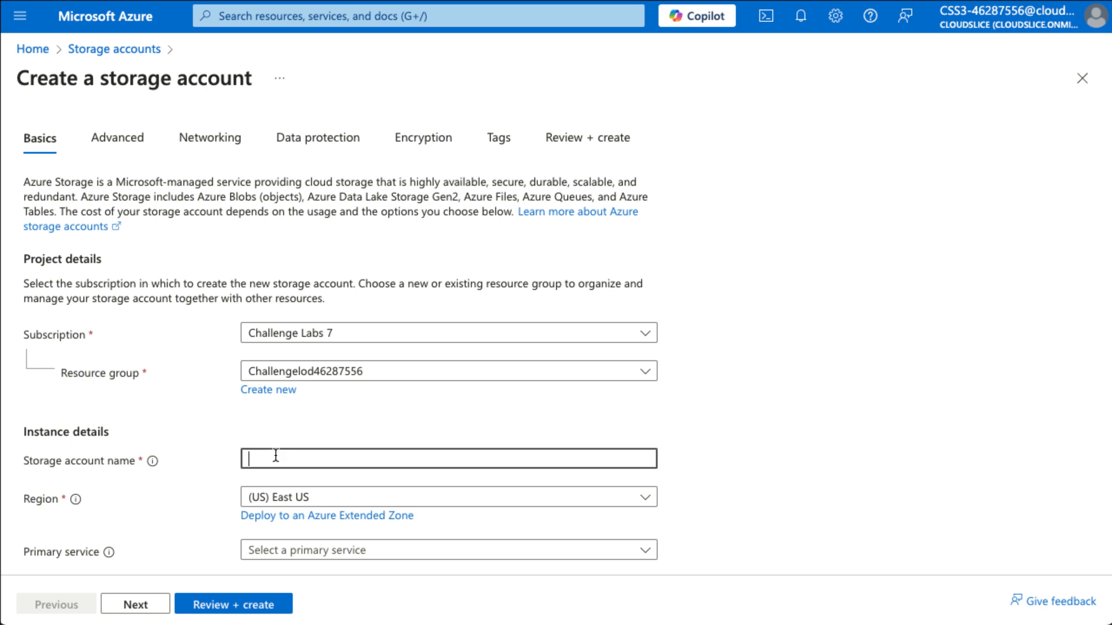
{"action": "type", "text": "sa46287556"}
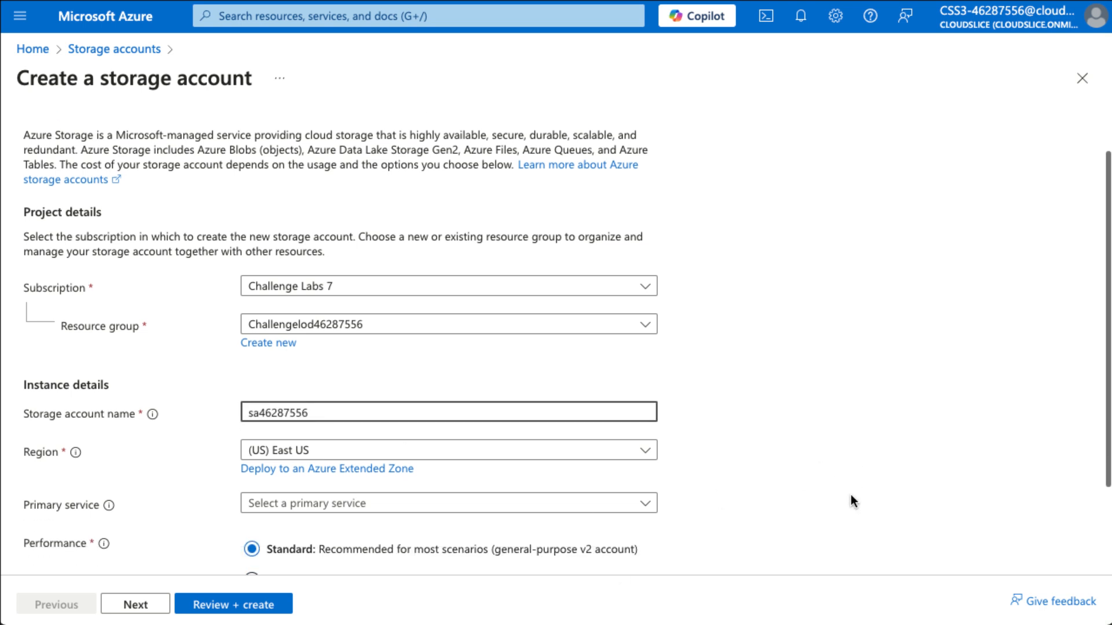
{"action": "scroll", "coordinate": [850, 494], "scroll_direction": "down", "scroll_amount": 2}
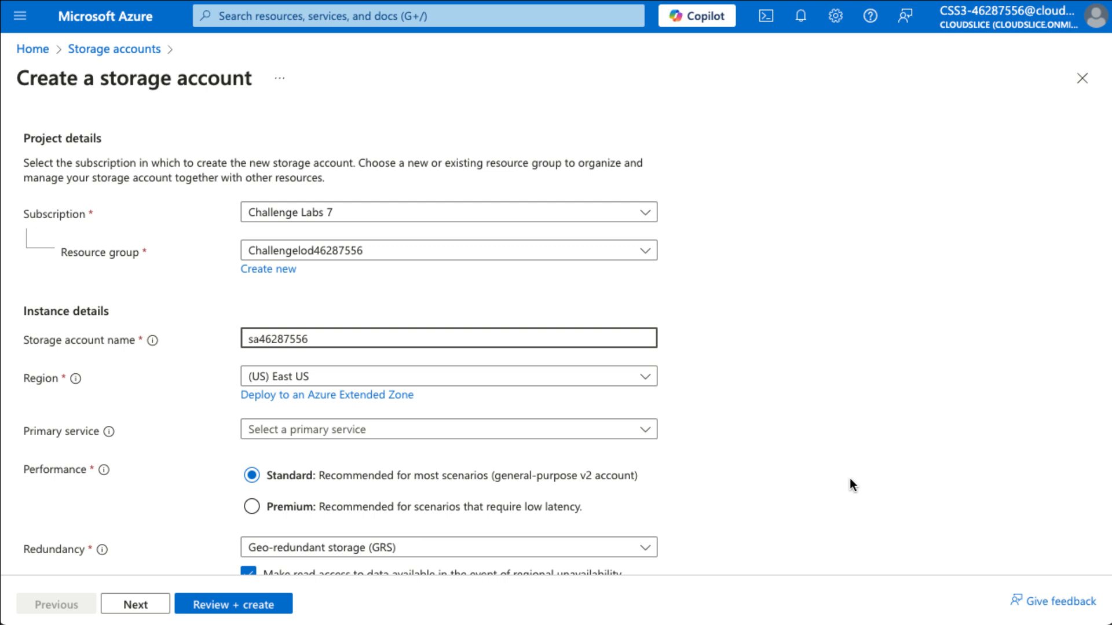
{"action": "scroll", "coordinate": [851, 484], "scroll_direction": "down", "scroll_amount": 1}
{"action": "left_click", "coordinate": [482, 509]}
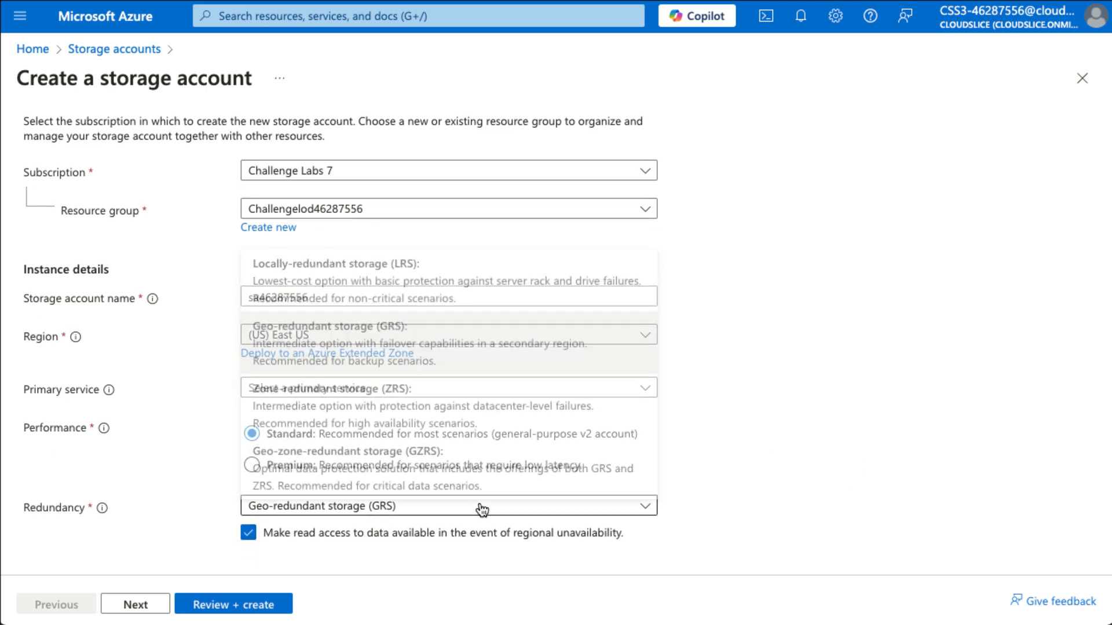
{"action": "left_click", "coordinate": [445, 293]}
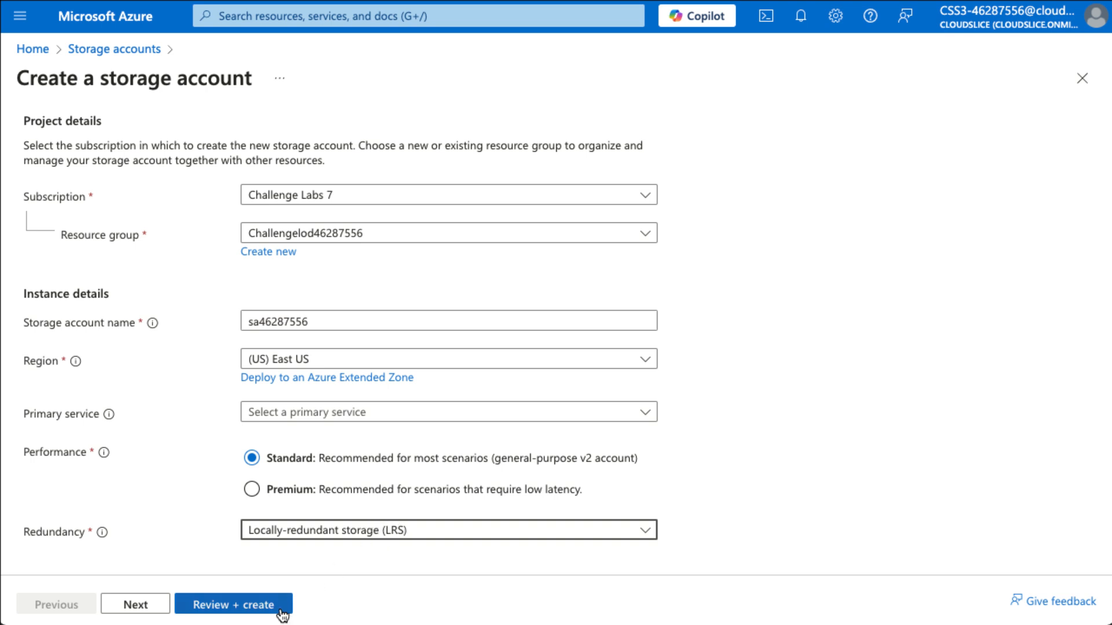
{"action": "left_click", "coordinate": [250, 611]}
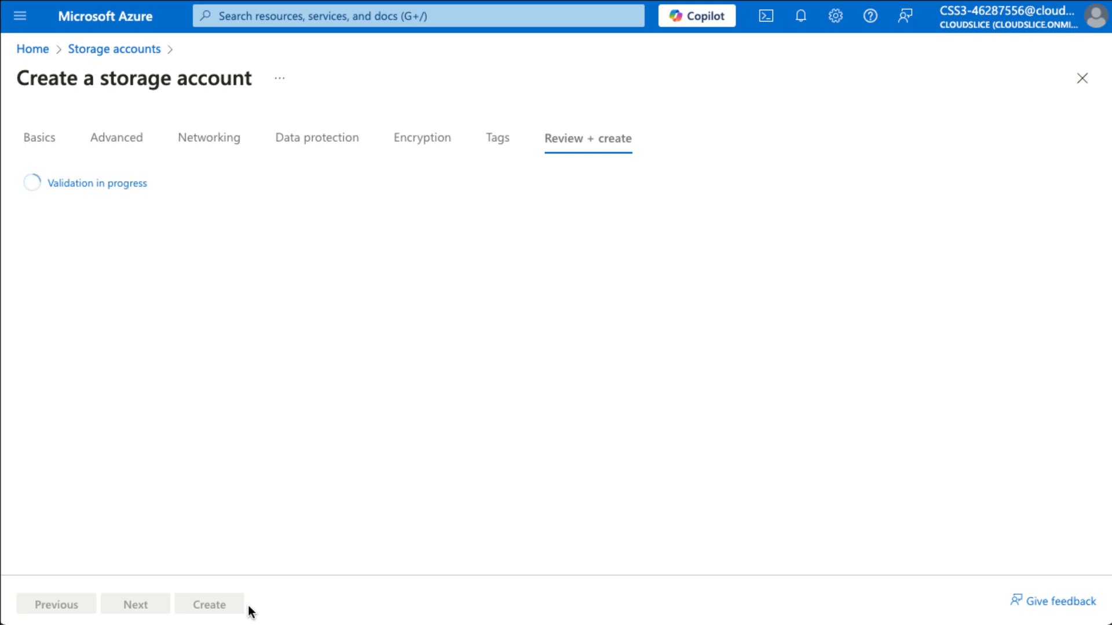
{"action": "left_click", "coordinate": [233, 607]}
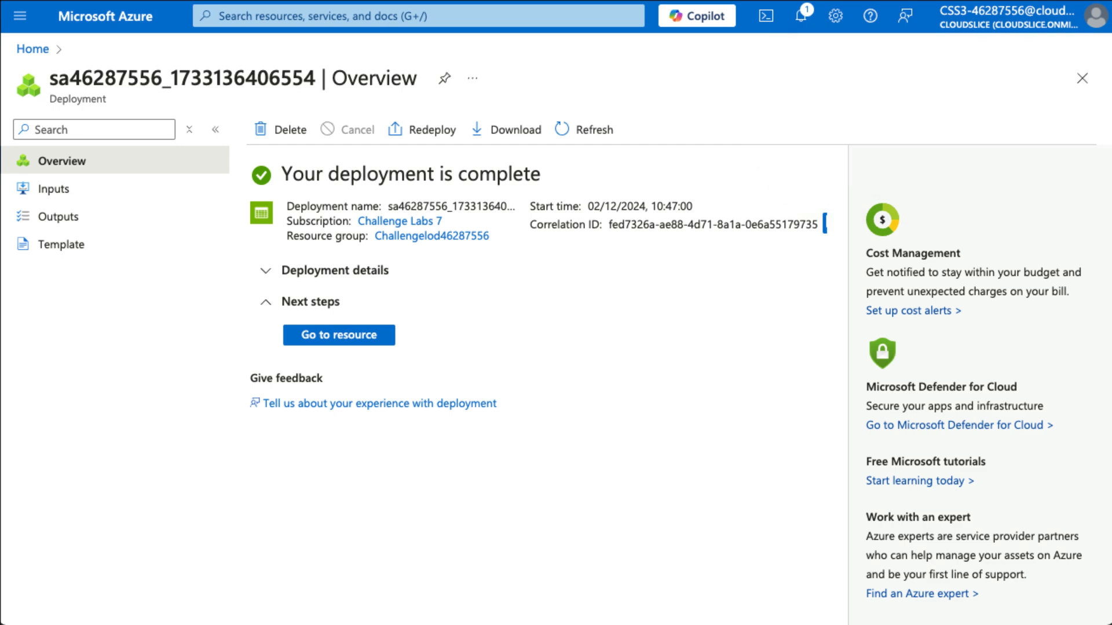
In the deployed account's Containers, add a new container named 'private'
{"action": "left_click", "coordinate": [379, 341]}
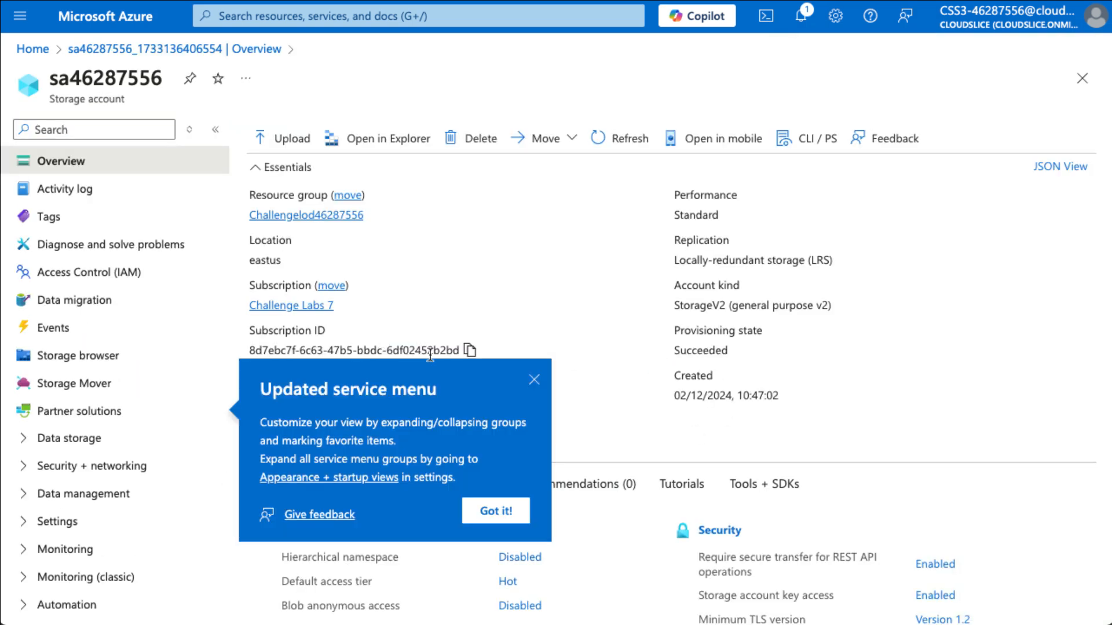
{"action": "left_click", "coordinate": [74, 438]}
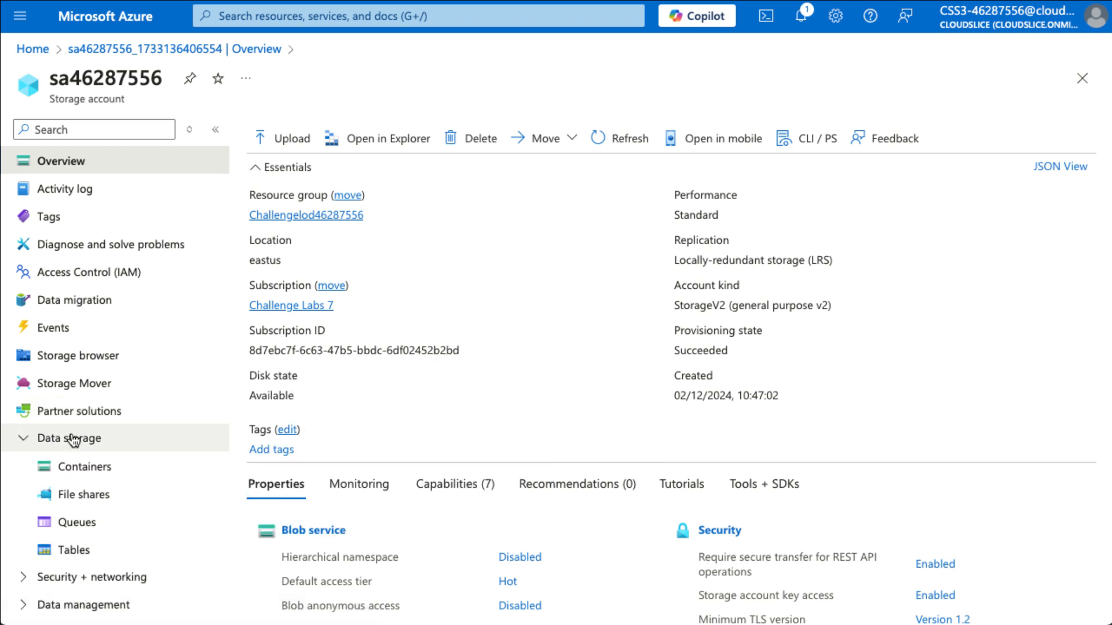
{"action": "left_click", "coordinate": [83, 479]}
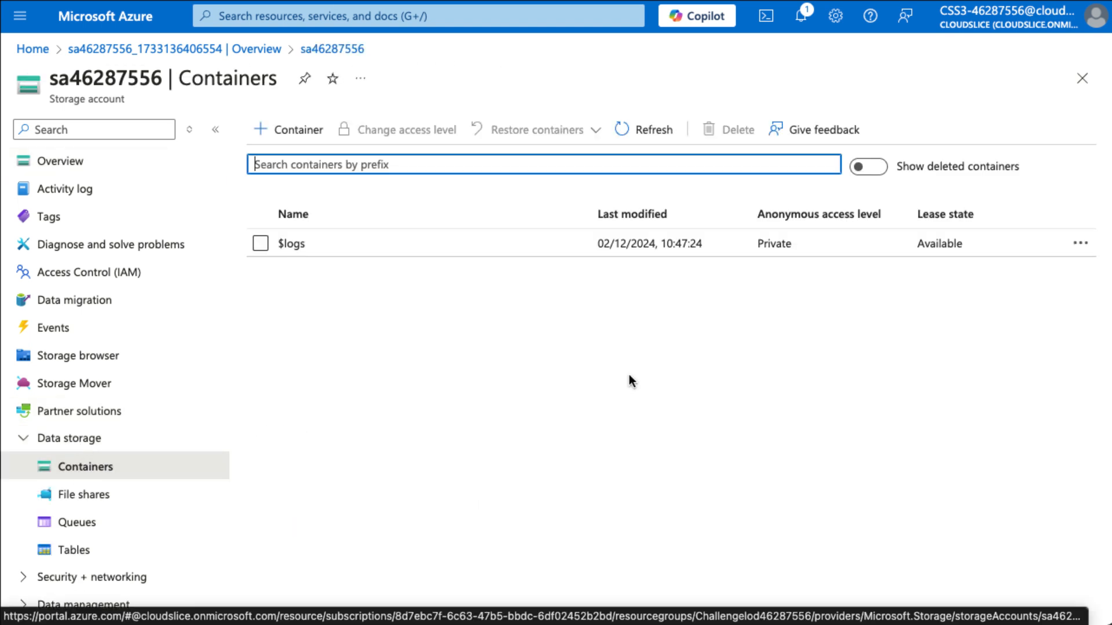
{"action": "left_click", "coordinate": [288, 131]}
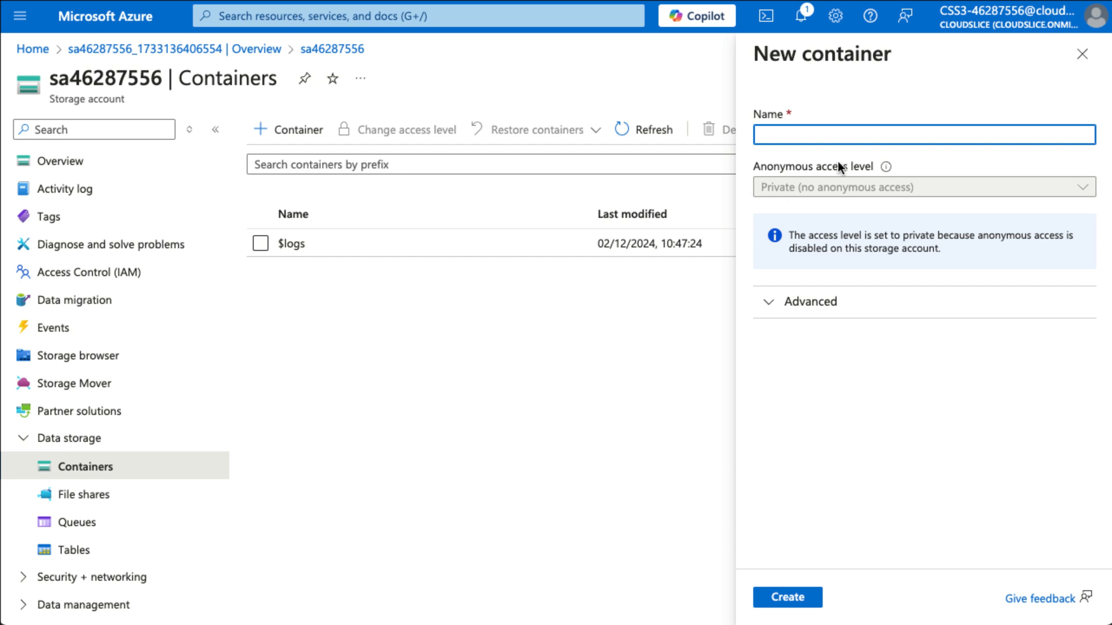
{"action": "type", "text": "private"}
{"action": "left_click", "coordinate": [786, 597]}
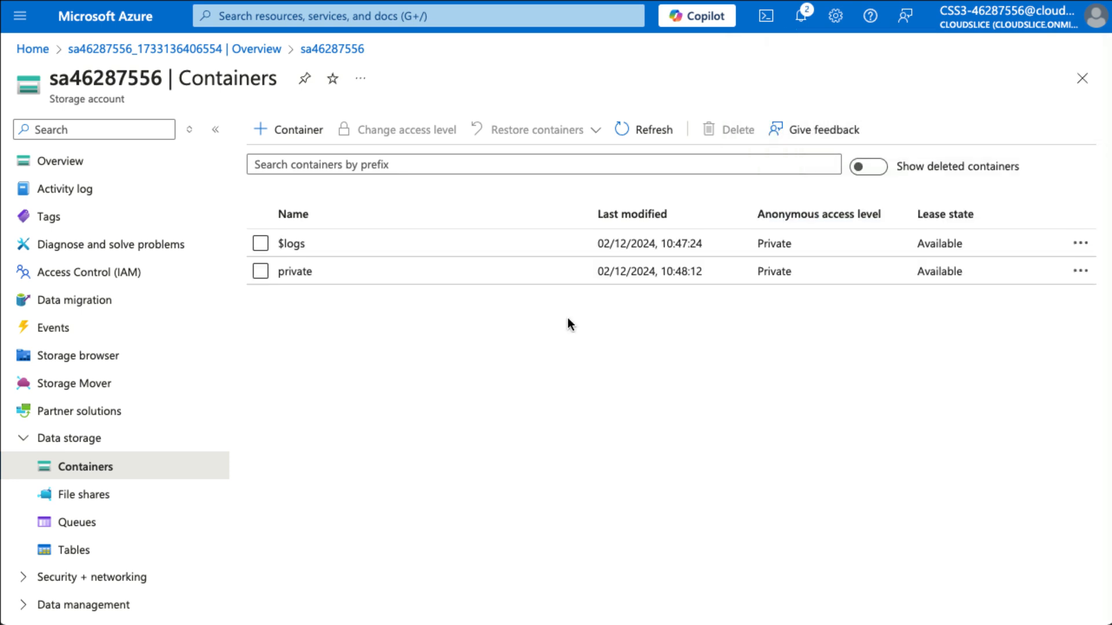
{"action": "scroll", "coordinate": [93, 458], "scroll_direction": "down", "scroll_amount": 3}
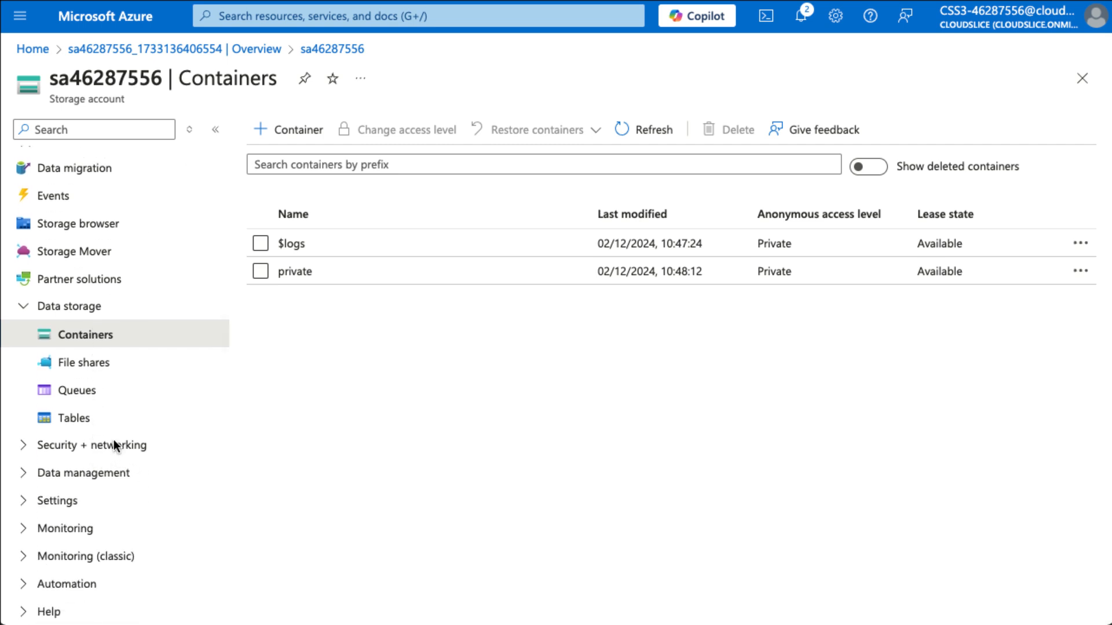
Reveal and copy key1 under Access keys, then return to the Containers list
{"action": "left_click", "coordinate": [114, 444]}
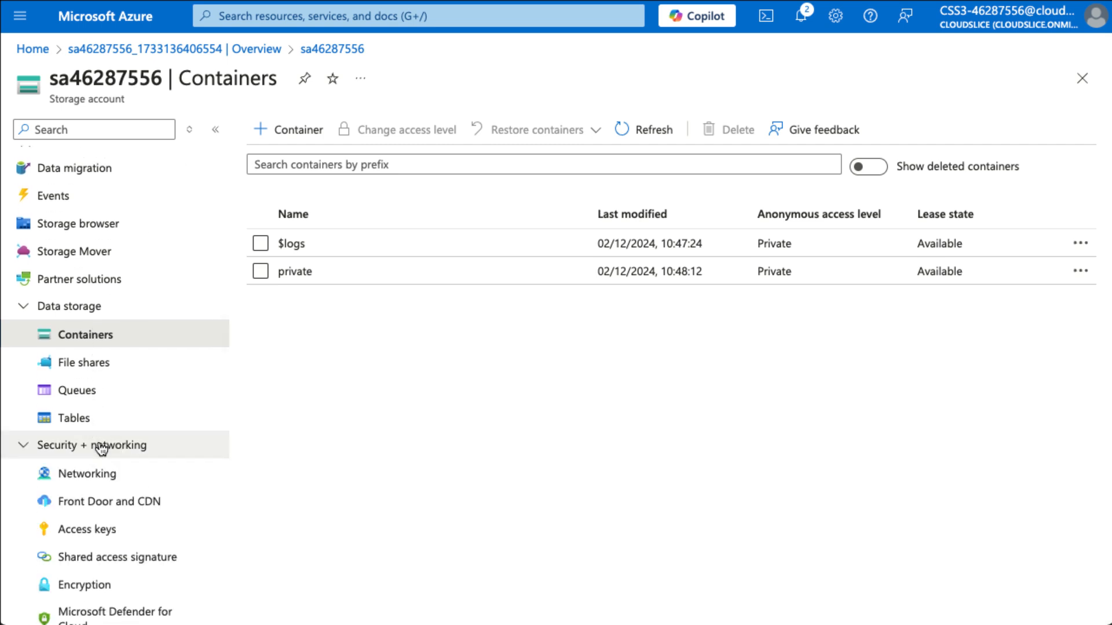
{"action": "left_click", "coordinate": [106, 532]}
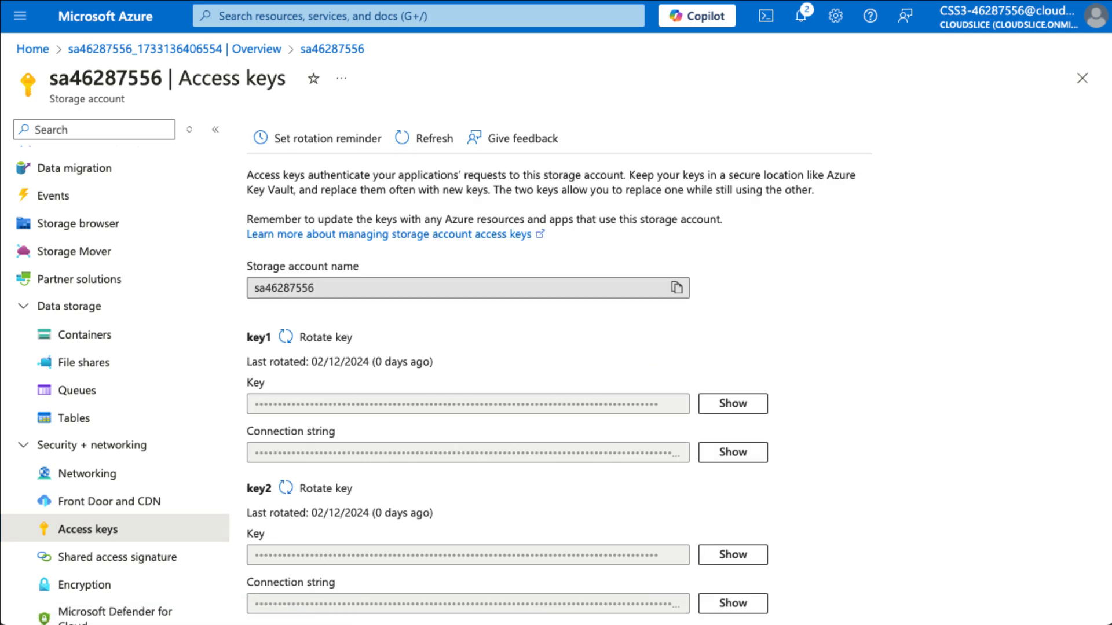
{"action": "left_click", "coordinate": [747, 404]}
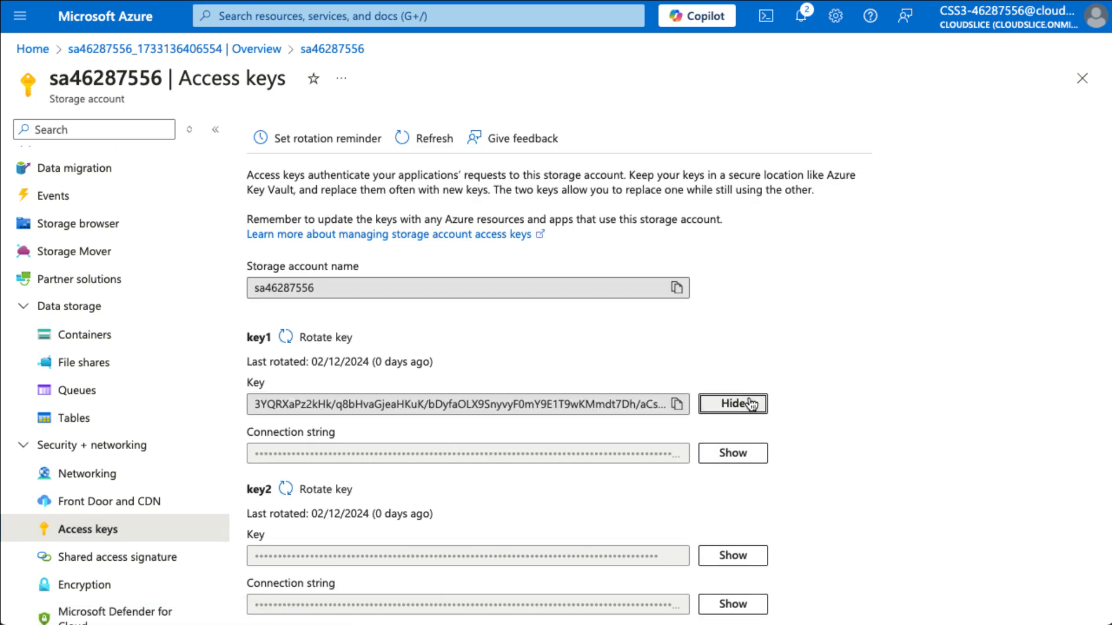
{"action": "left_click", "coordinate": [676, 404]}
{"action": "left_click", "coordinate": [97, 341]}
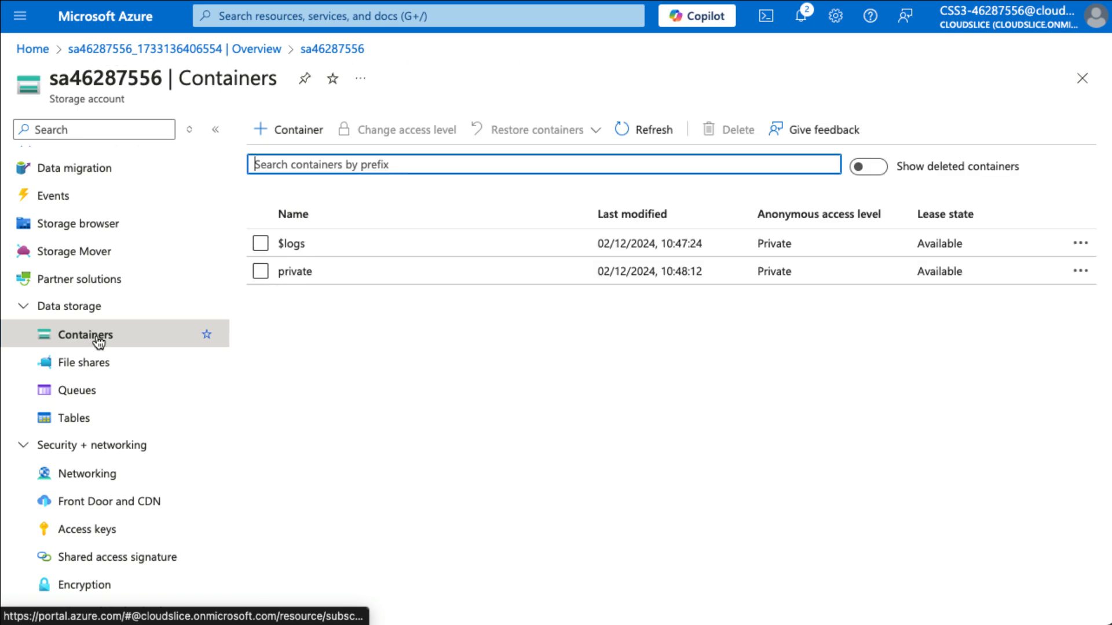
Upload logo-navy-domain.png into the private container with a 64 KiB block size
{"action": "left_click", "coordinate": [301, 271]}
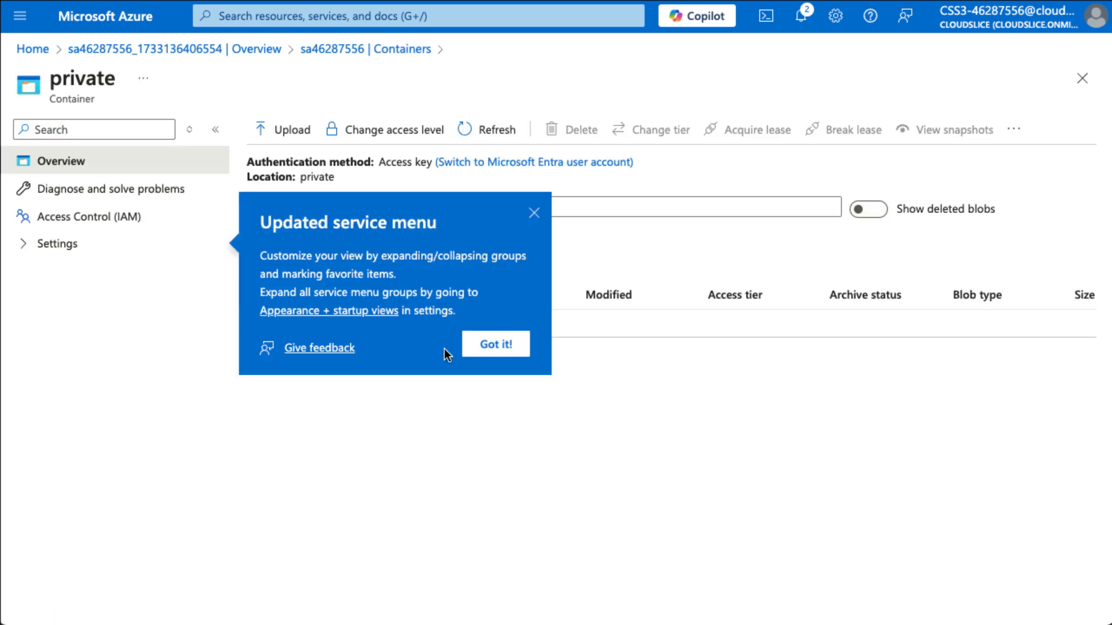
{"action": "left_click", "coordinate": [534, 213]}
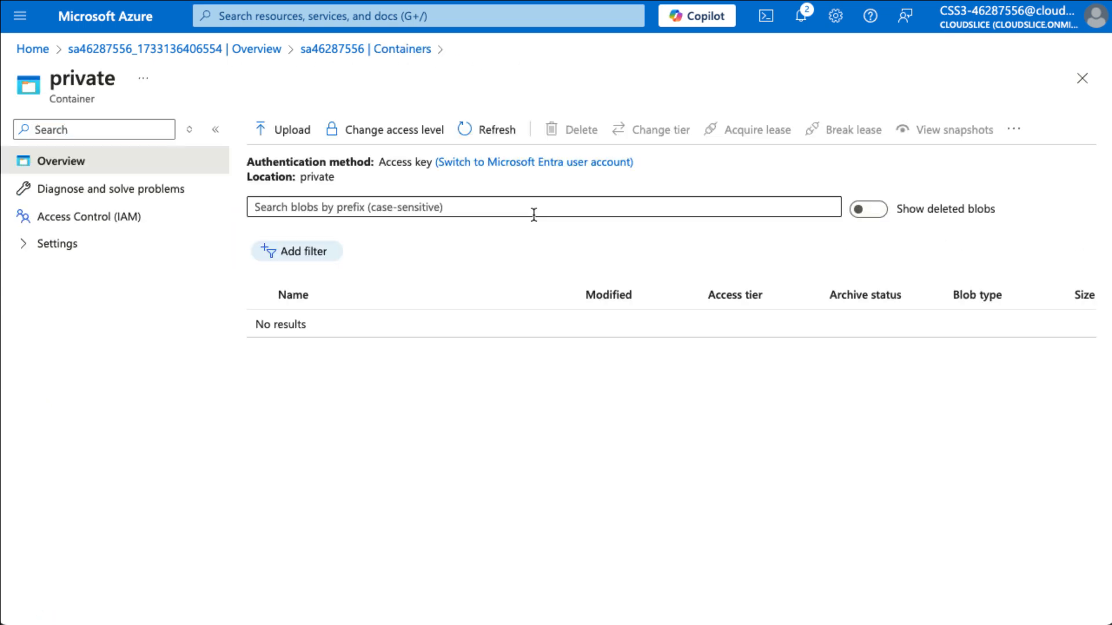
{"action": "left_click", "coordinate": [291, 134]}
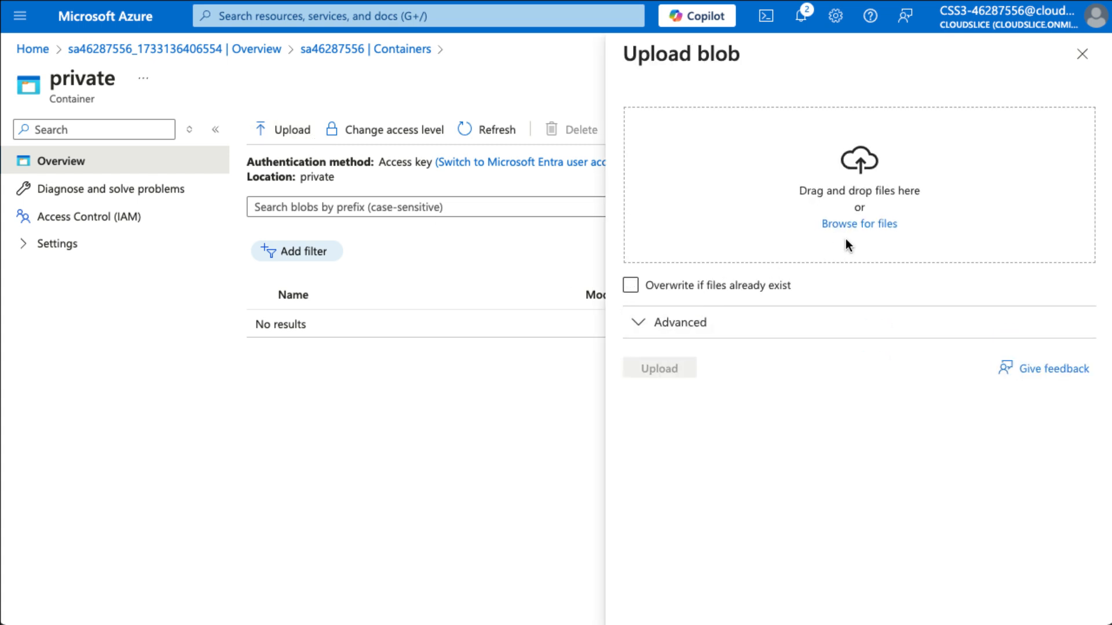
{"action": "left_click", "coordinate": [857, 225]}
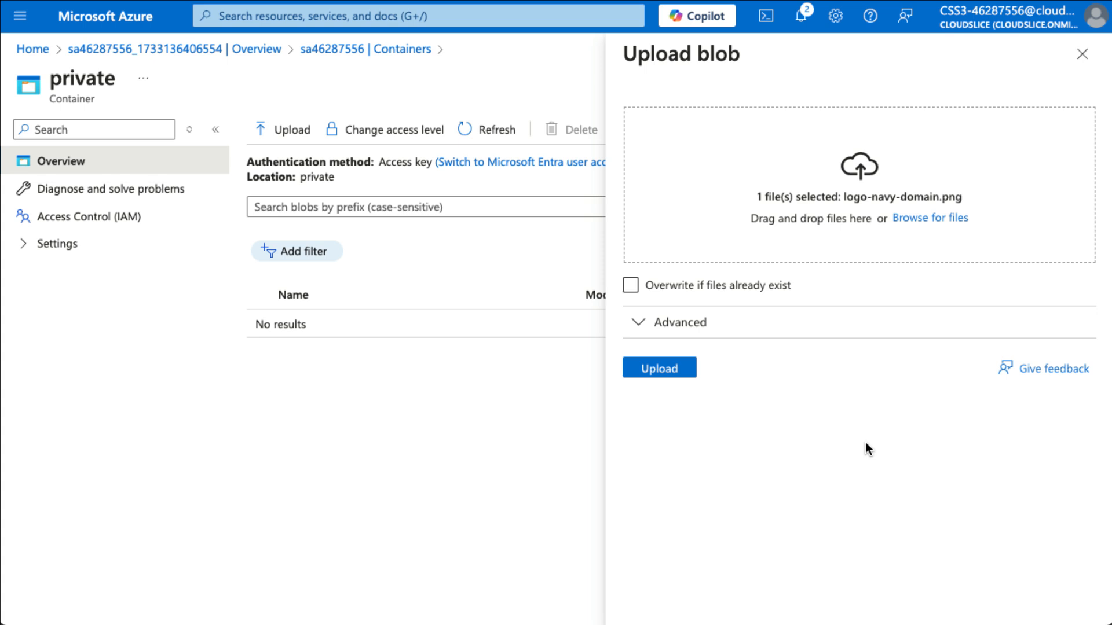
{"action": "left_click", "coordinate": [641, 330]}
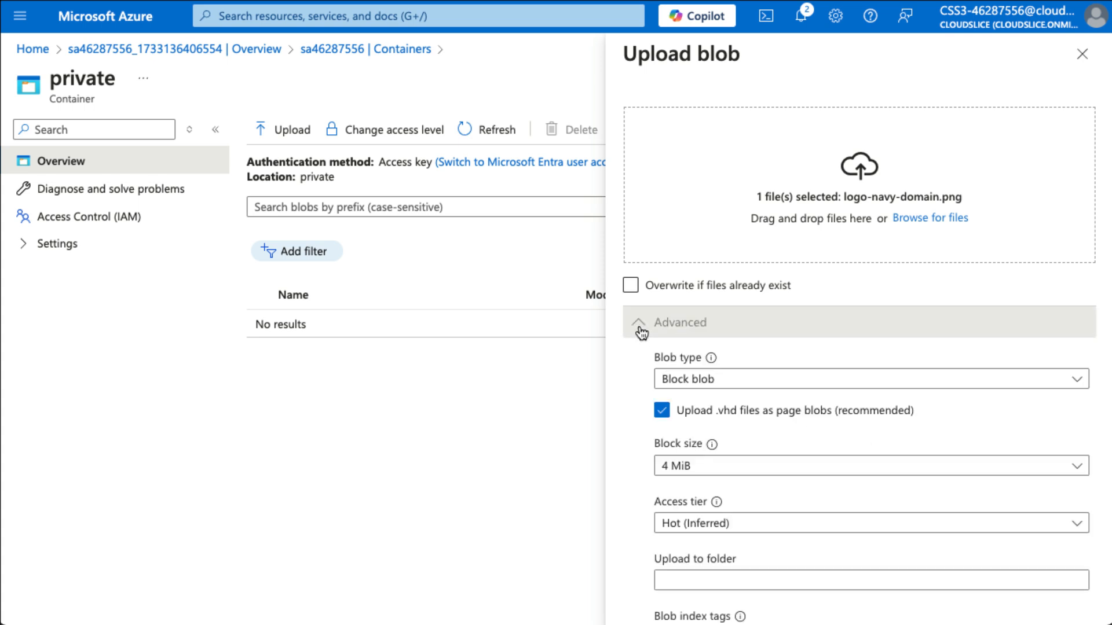
{"action": "left_click", "coordinate": [824, 467]}
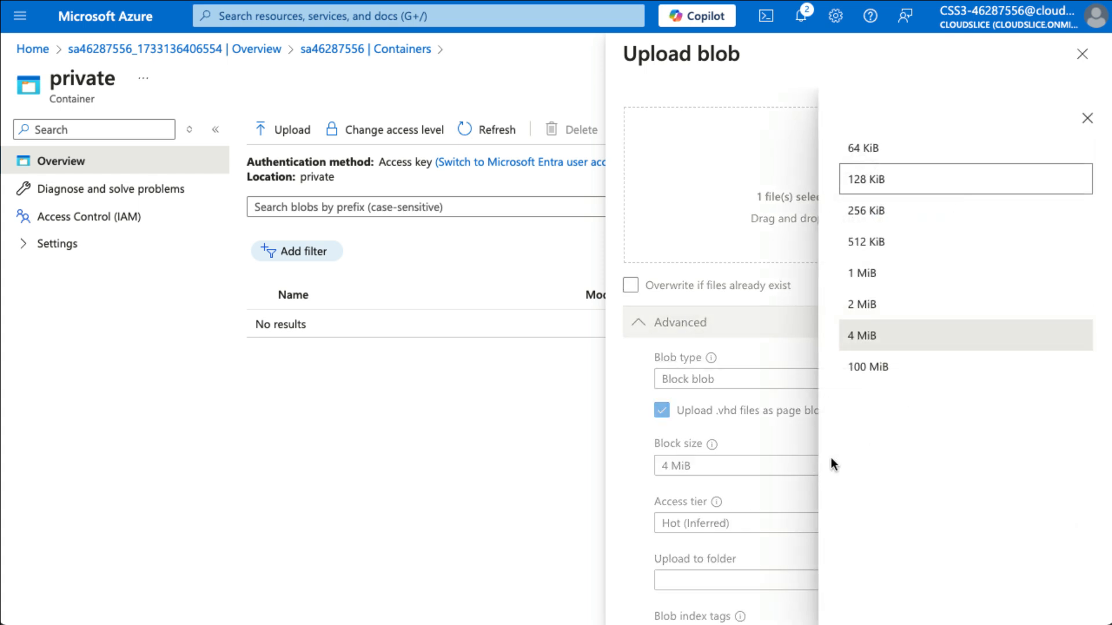
{"action": "left_click", "coordinate": [969, 167]}
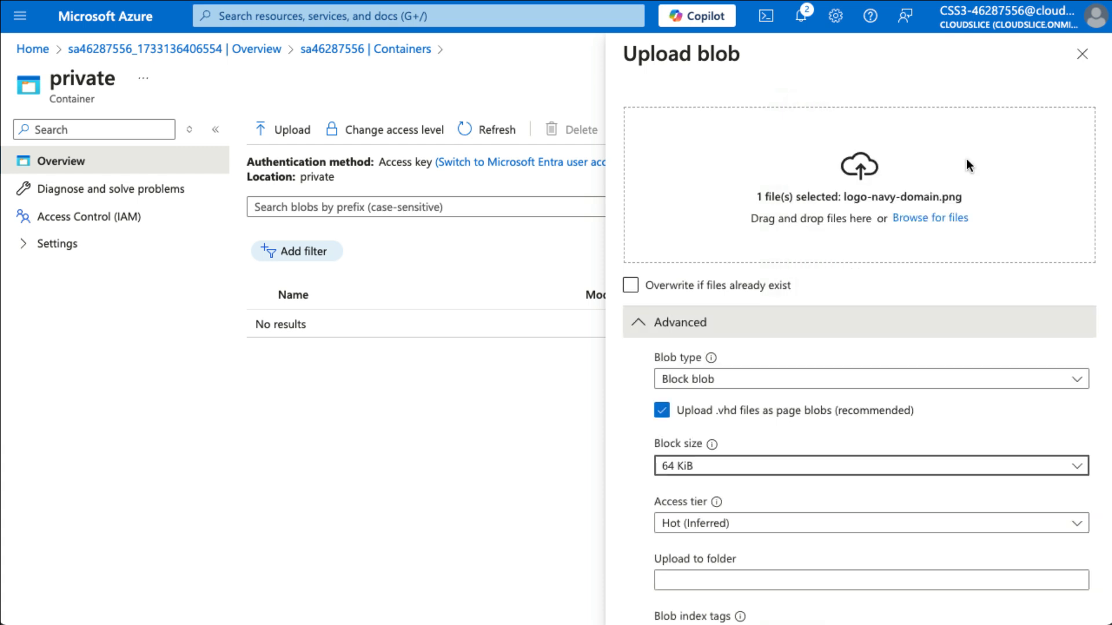
{"action": "scroll", "coordinate": [794, 463], "scroll_direction": "down", "scroll_amount": 2}
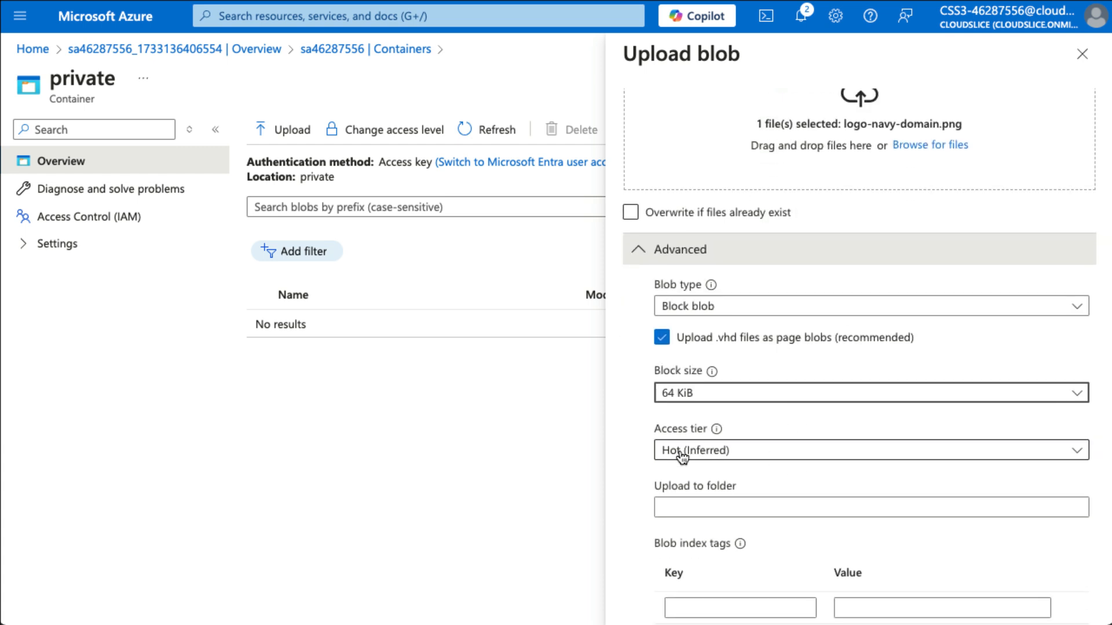
{"action": "scroll", "coordinate": [803, 433], "scroll_direction": "down", "scroll_amount": 5}
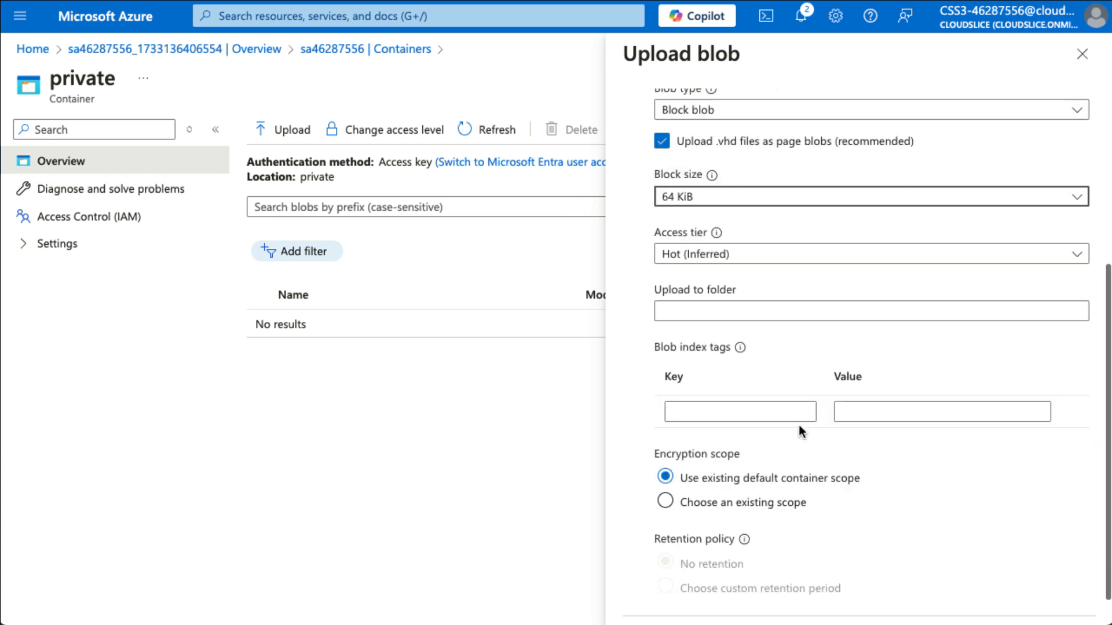
{"action": "left_click", "coordinate": [660, 610]}
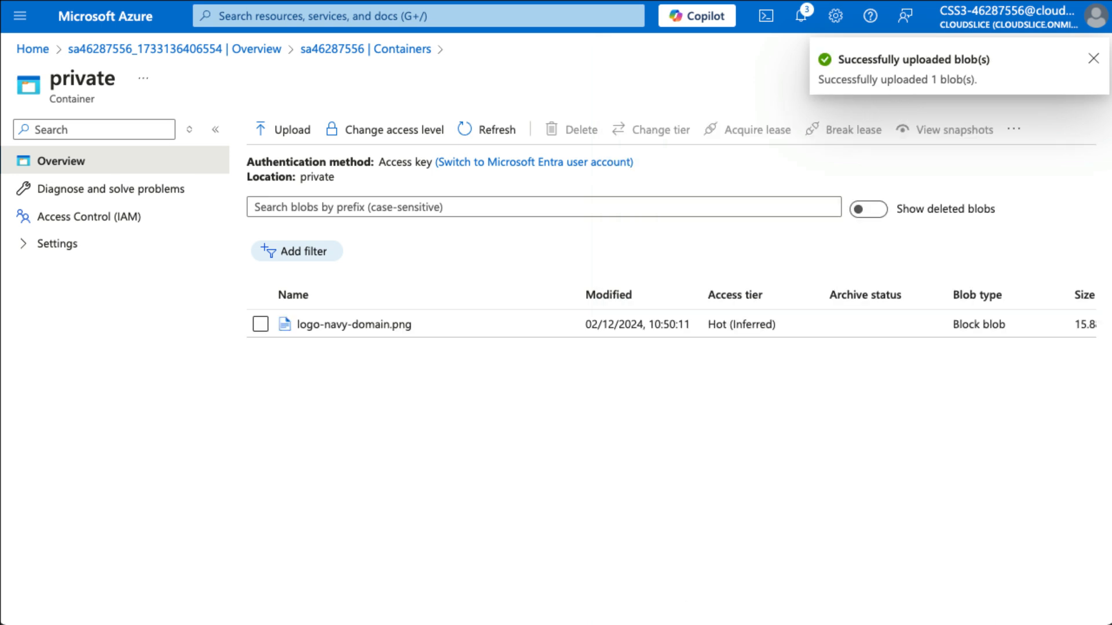
Save index tag source = PrivateFiles on logo-navy-domain.png and copy its URL
{"action": "left_click", "coordinate": [354, 327]}
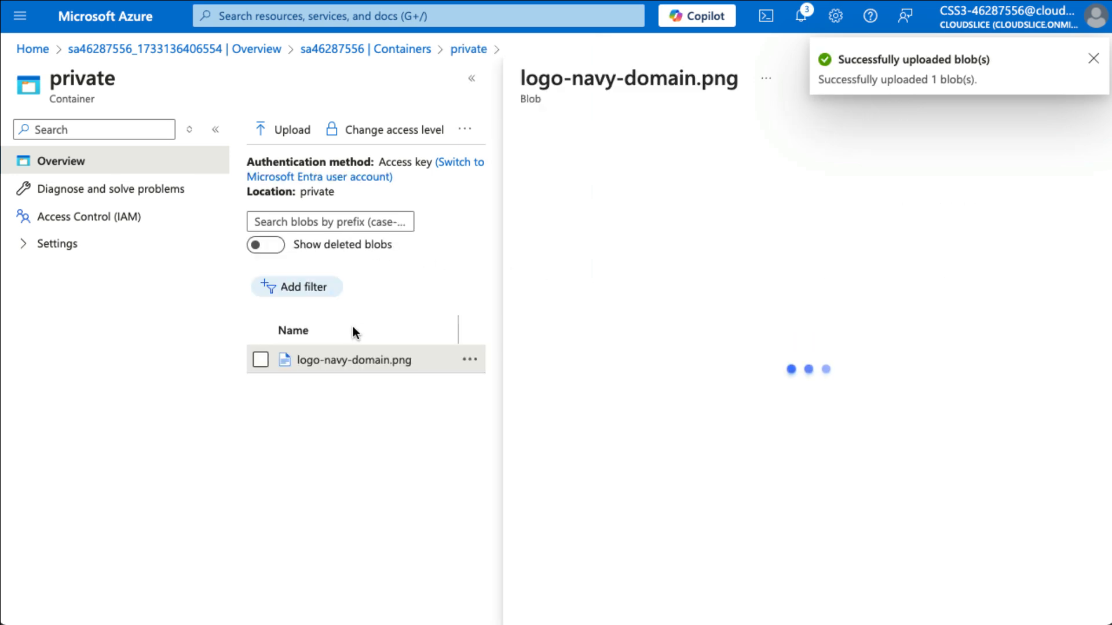
{"action": "scroll", "coordinate": [759, 403], "scroll_direction": "down", "scroll_amount": 10}
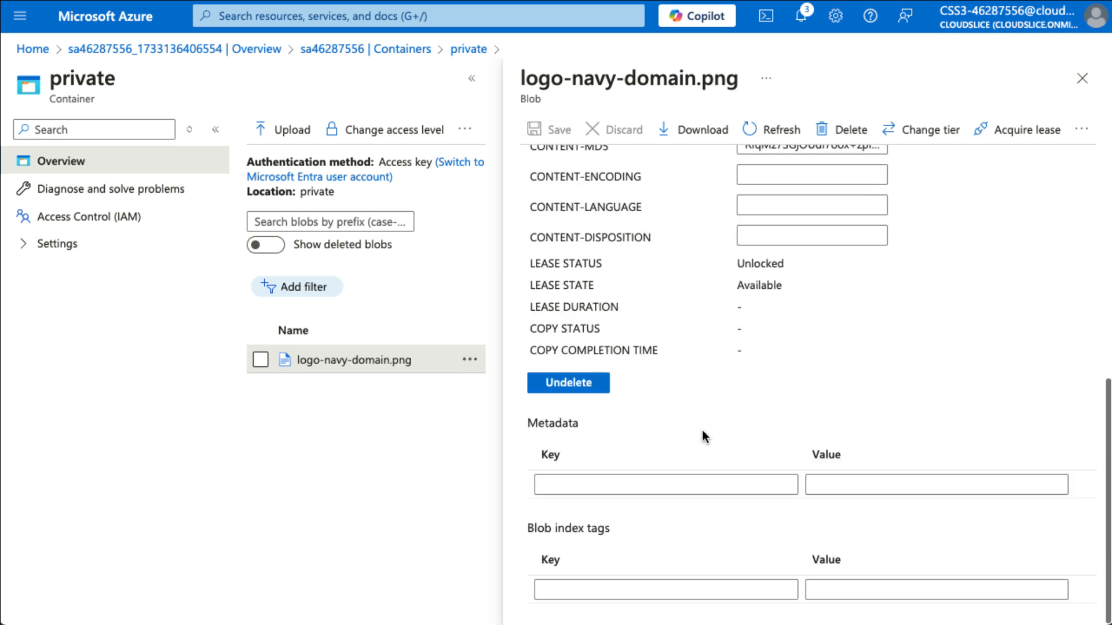
{"action": "left_click", "coordinate": [641, 591]}
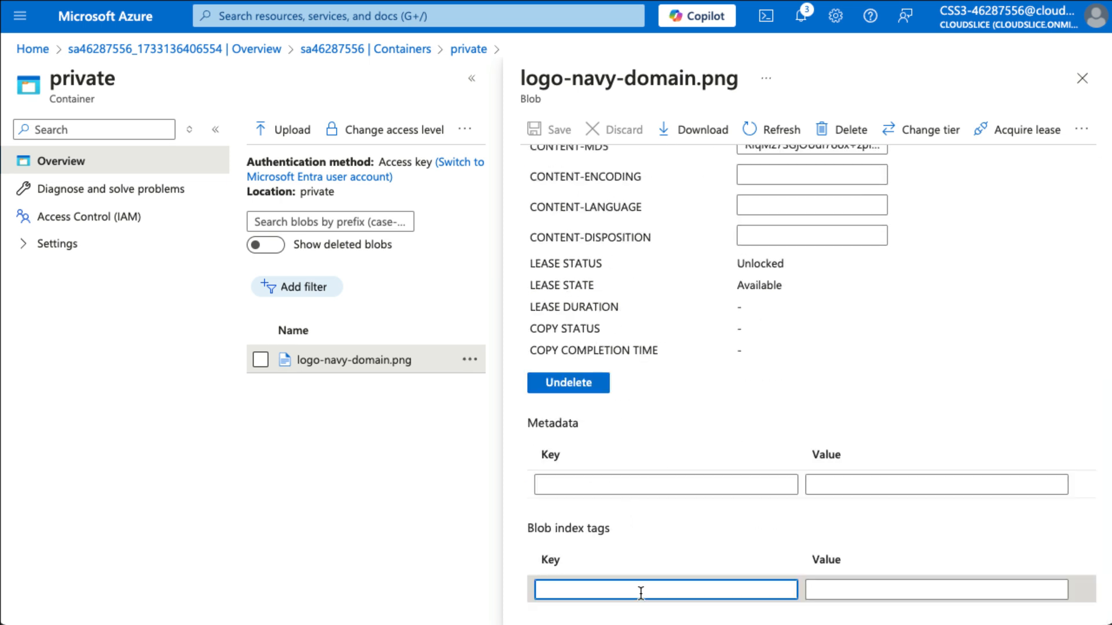
{"action": "type", "text": "sour"}
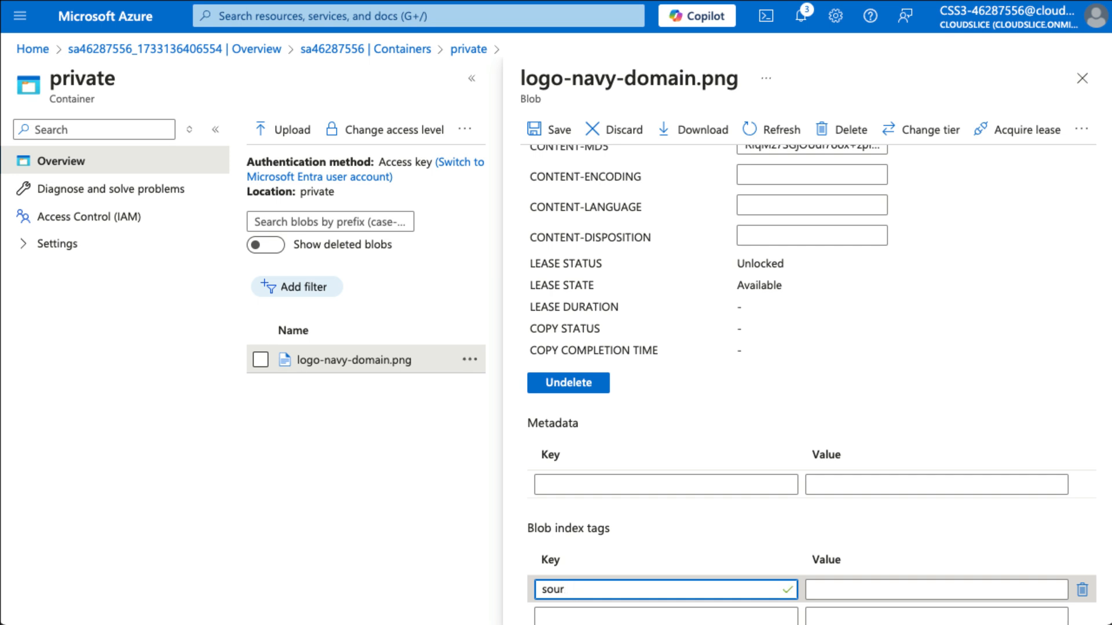
{"action": "type", "text": "ce"}
{"action": "key", "text": "Tab"}
{"action": "type", "text": "Port"}
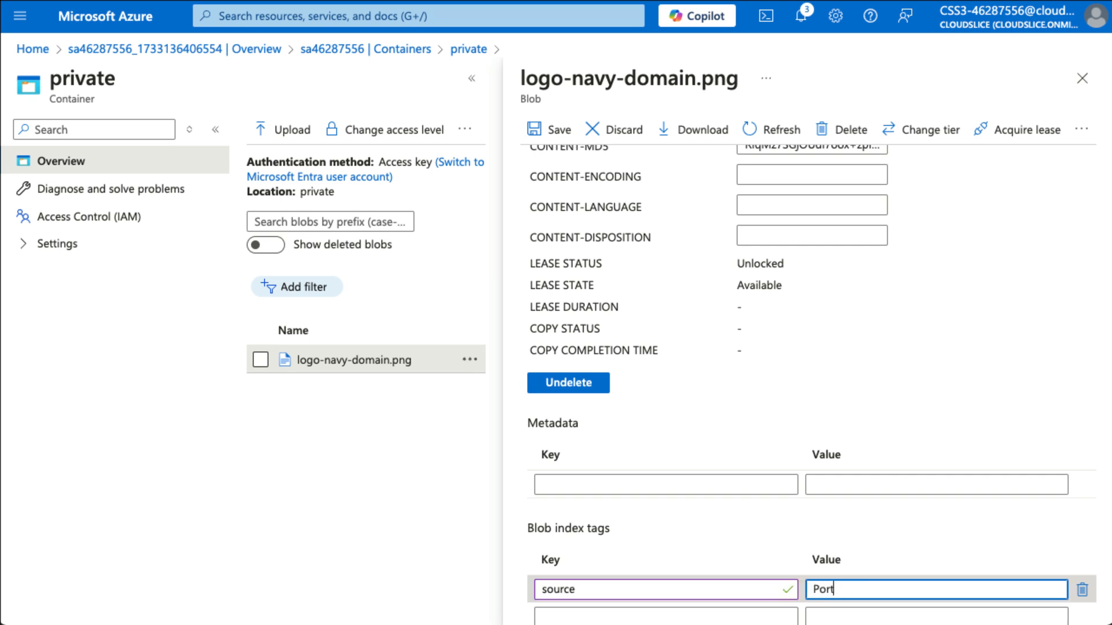
{"action": "type", "text": "vateFiles"}
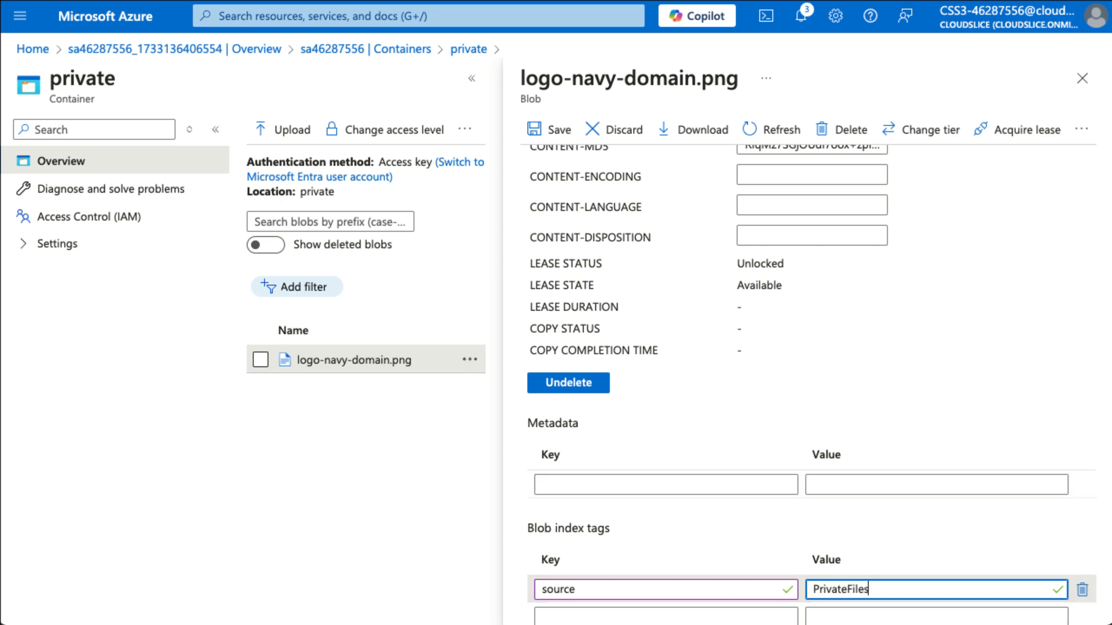
{"action": "scroll", "coordinate": [899, 546], "scroll_direction": "down", "scroll_amount": 1}
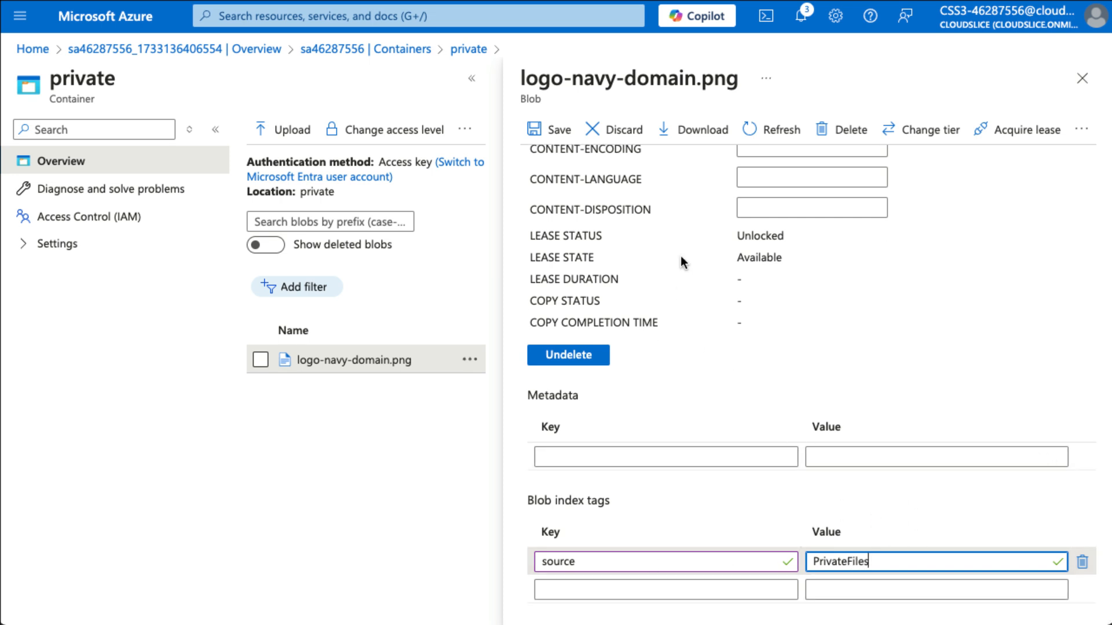
{"action": "left_click", "coordinate": [559, 131]}
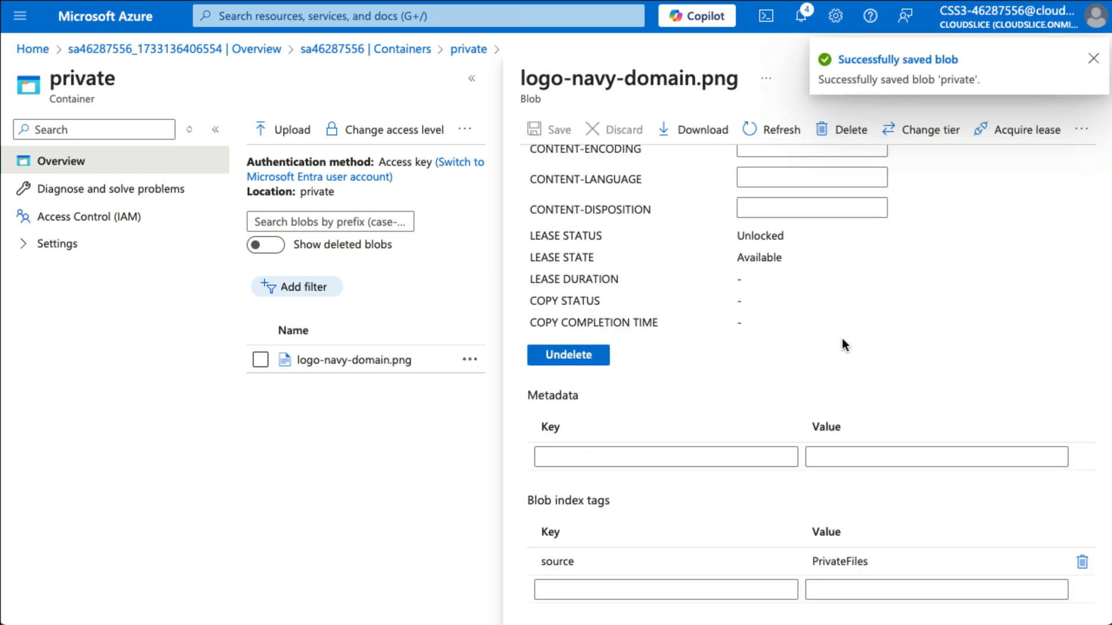
{"action": "left_click", "coordinate": [876, 229]}
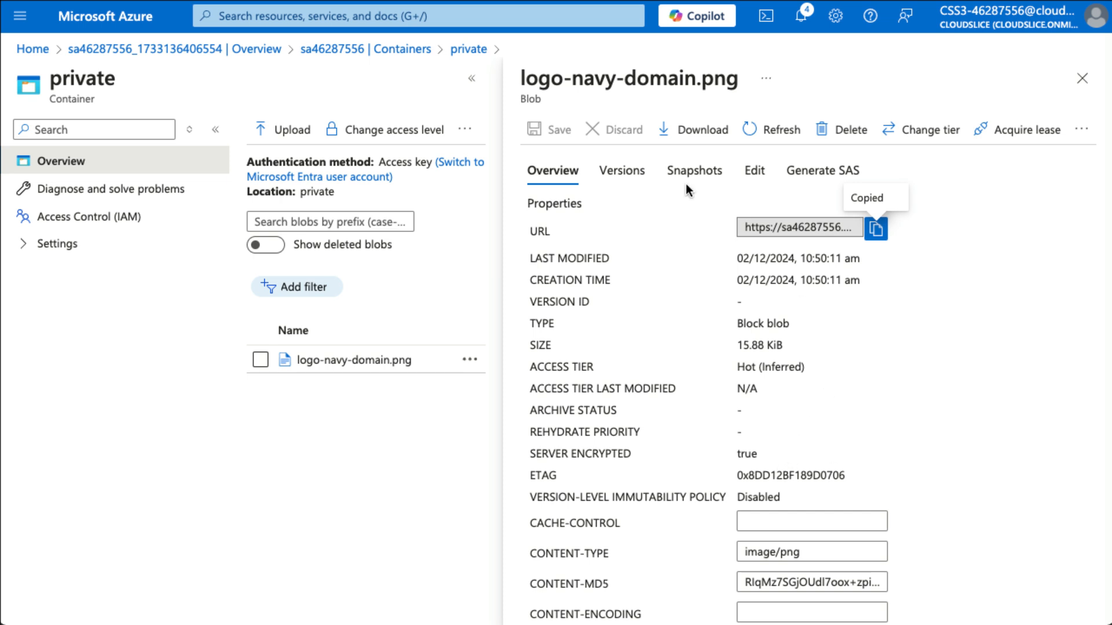
{"action": "left_click", "coordinate": [1081, 78]}
Select logo-navy.png for upload with 256 KiB blocks and the Cool access tier
{"action": "left_click", "coordinate": [282, 130]}
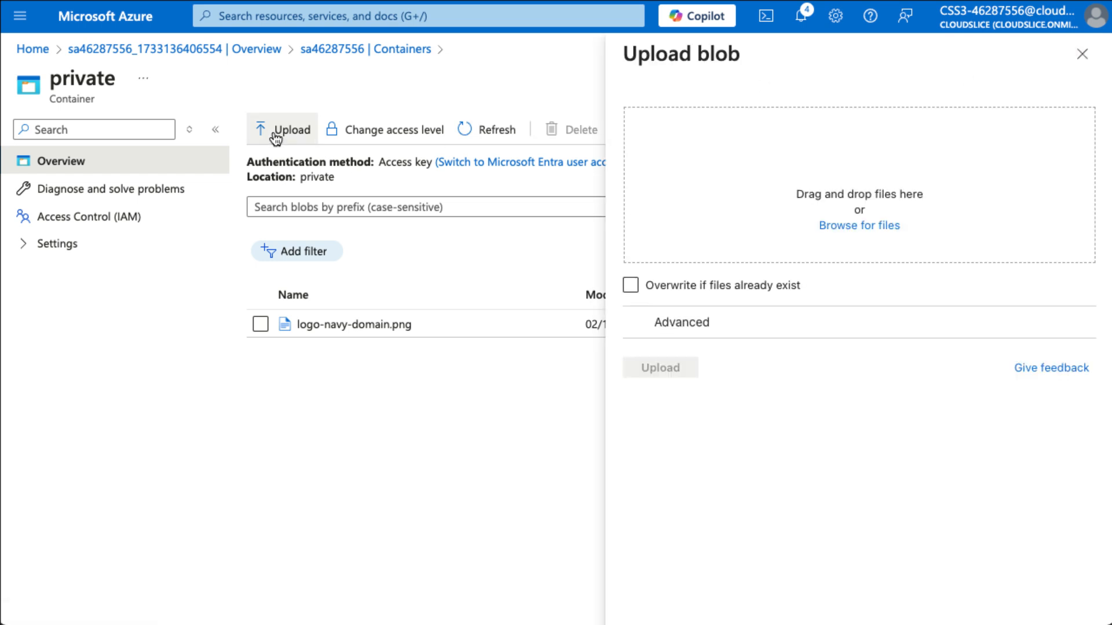
{"action": "left_click", "coordinate": [863, 226]}
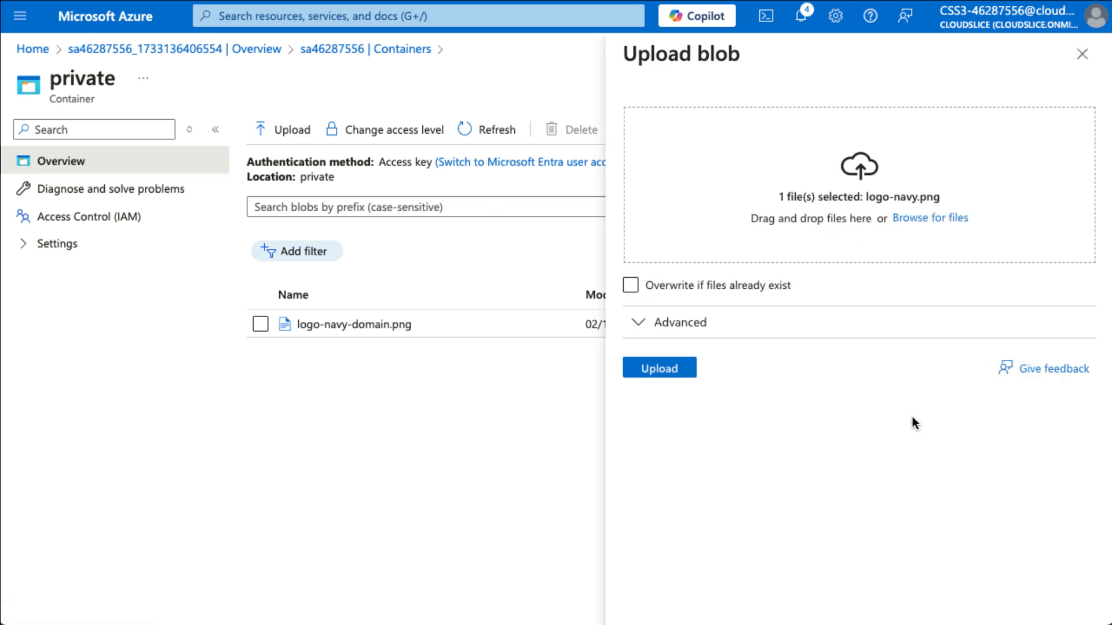
{"action": "left_click", "coordinate": [654, 332]}
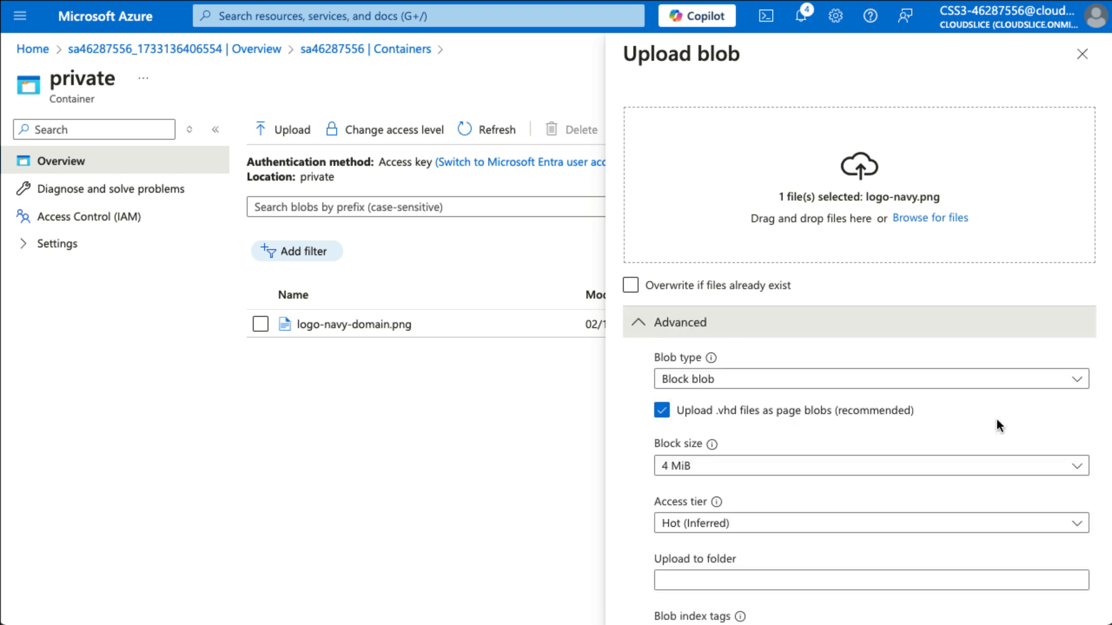
{"action": "left_click", "coordinate": [784, 467]}
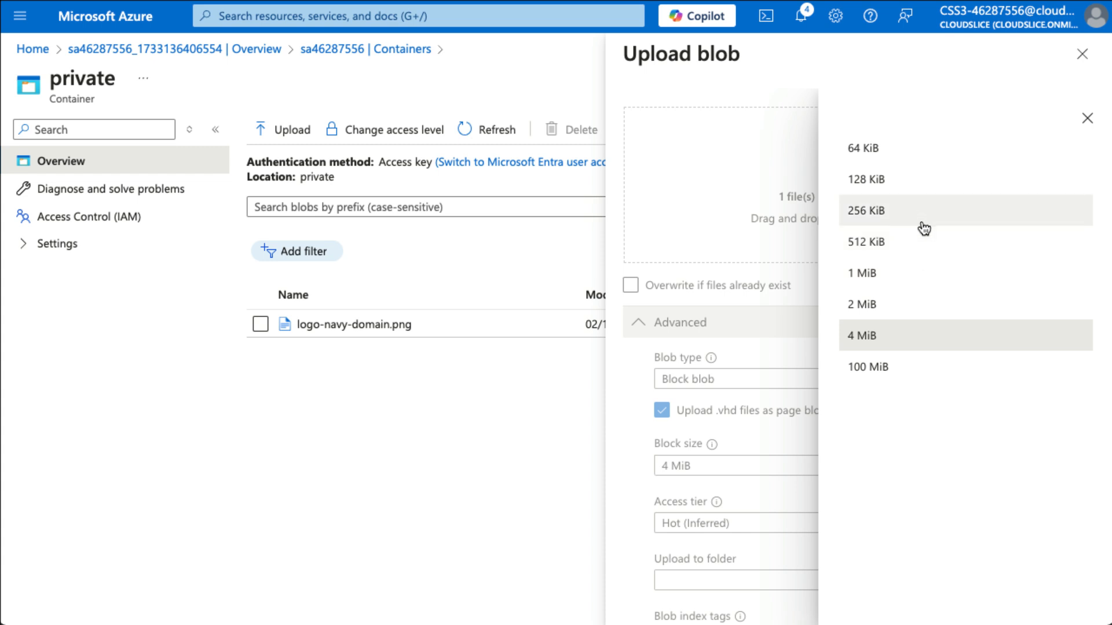
{"action": "left_click", "coordinate": [923, 223]}
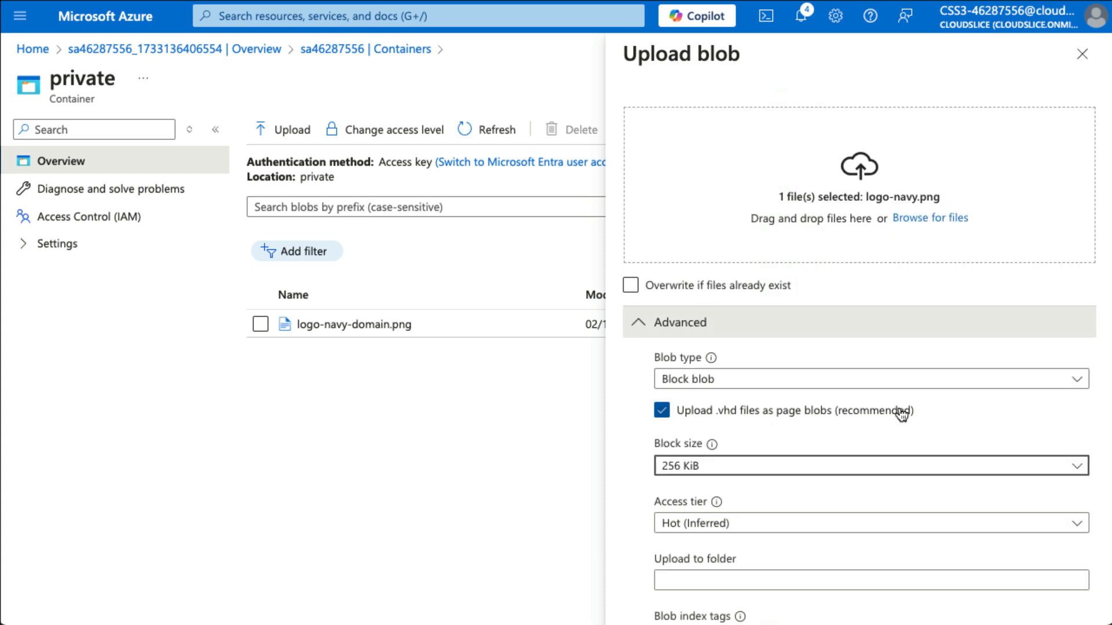
{"action": "scroll", "coordinate": [901, 414], "scroll_direction": "down", "scroll_amount": 5}
{"action": "left_click", "coordinate": [832, 267]}
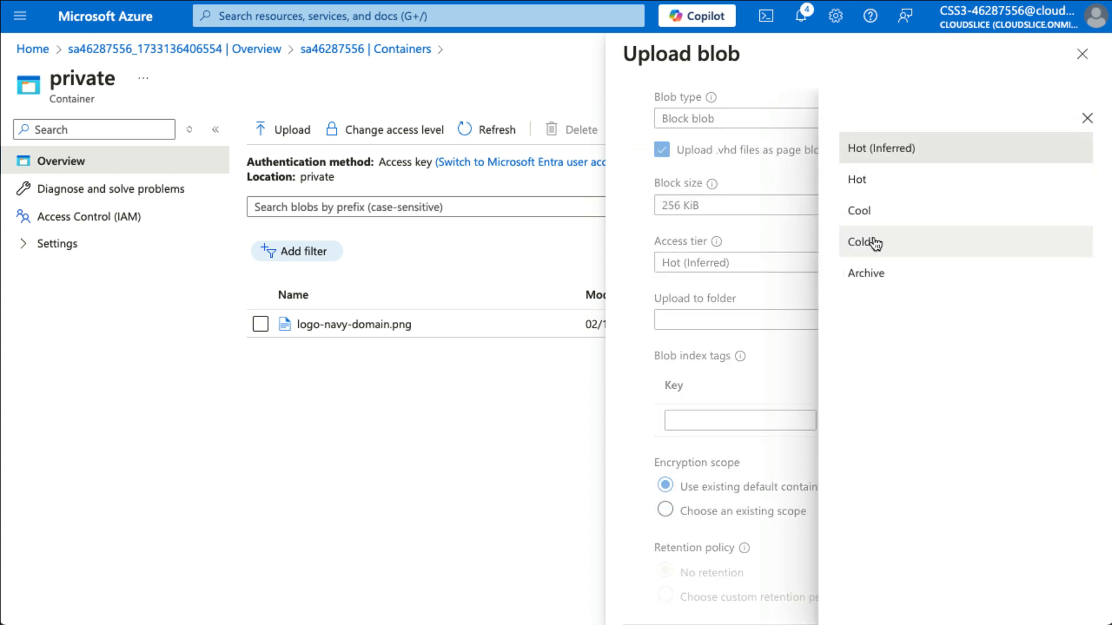
{"action": "left_click", "coordinate": [880, 220]}
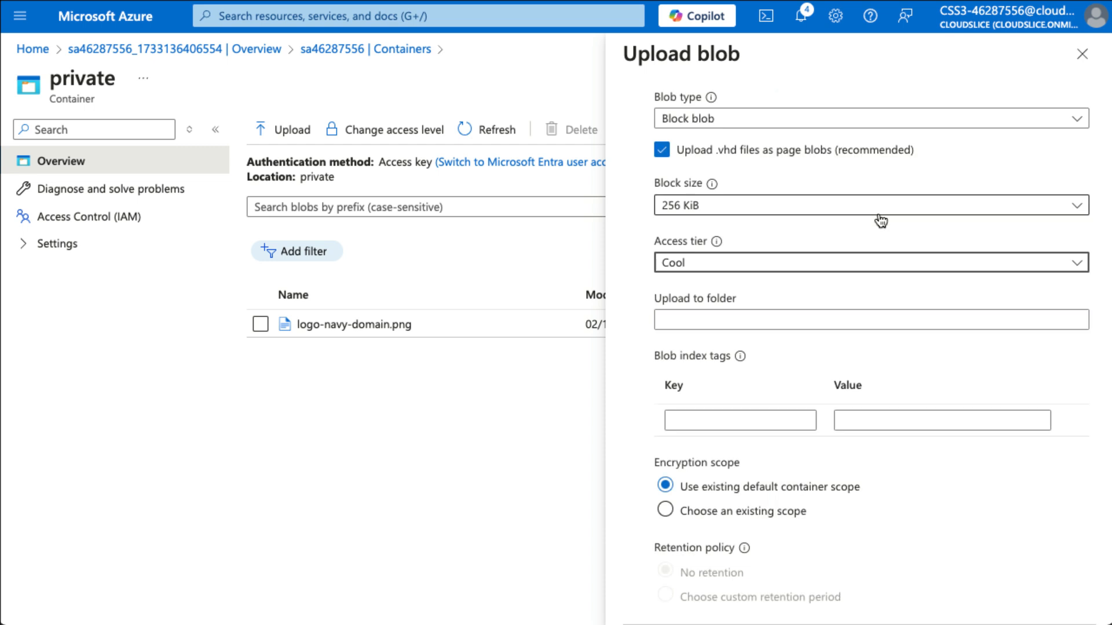
Add index tag source = ArchivePrivateFiles and upload logo-navy.png
{"action": "scroll", "coordinate": [812, 407], "scroll_direction": "down", "scroll_amount": 1}
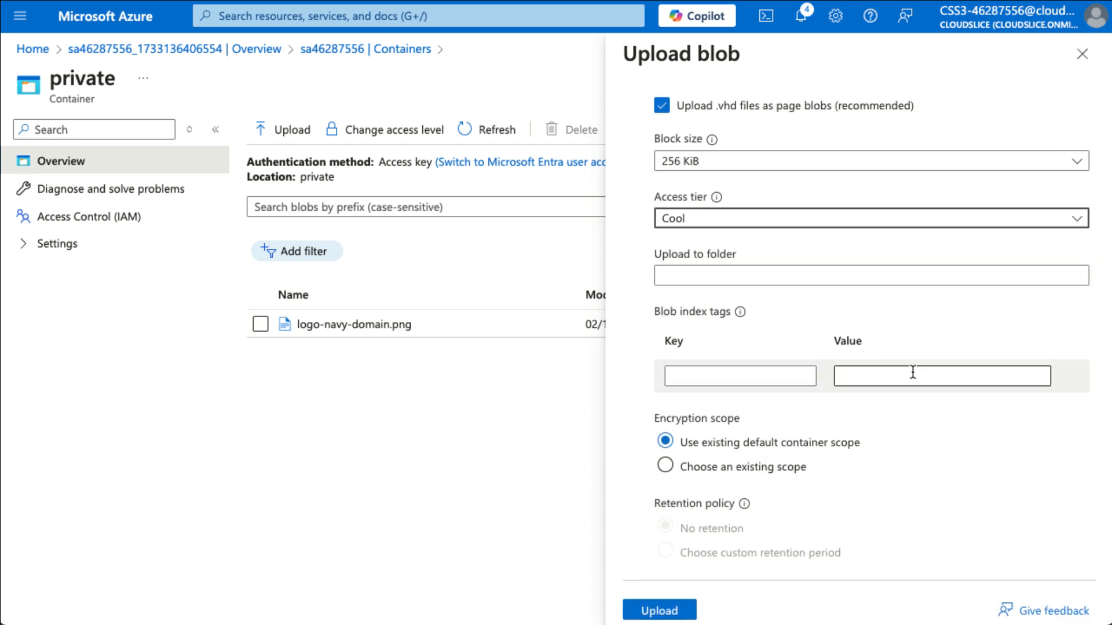
{"action": "left_click", "coordinate": [801, 371]}
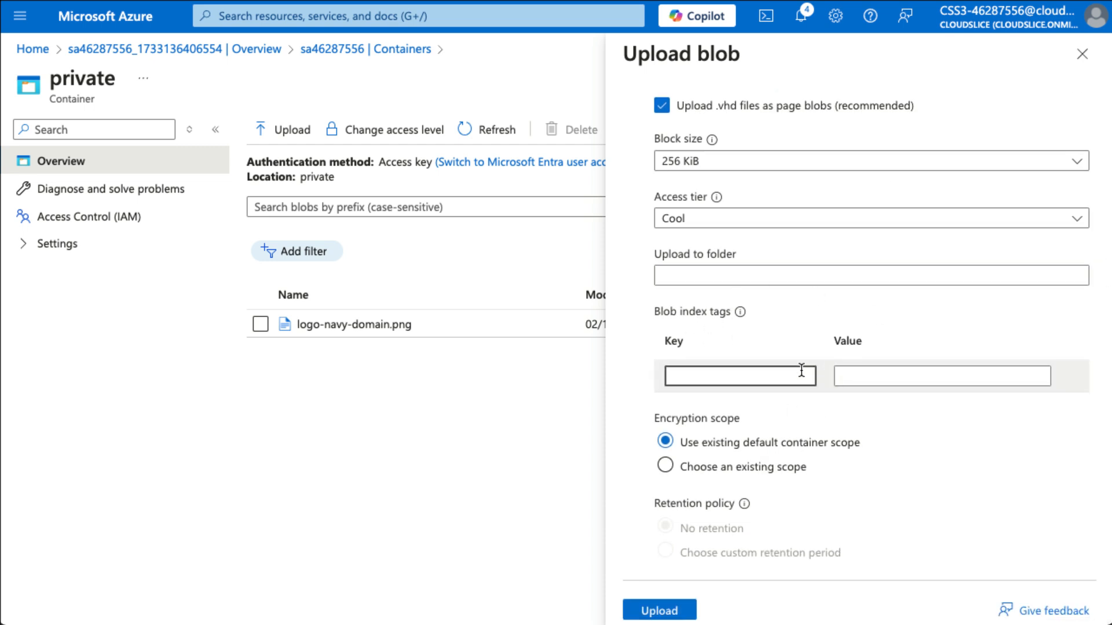
{"action": "type", "text": "source"}
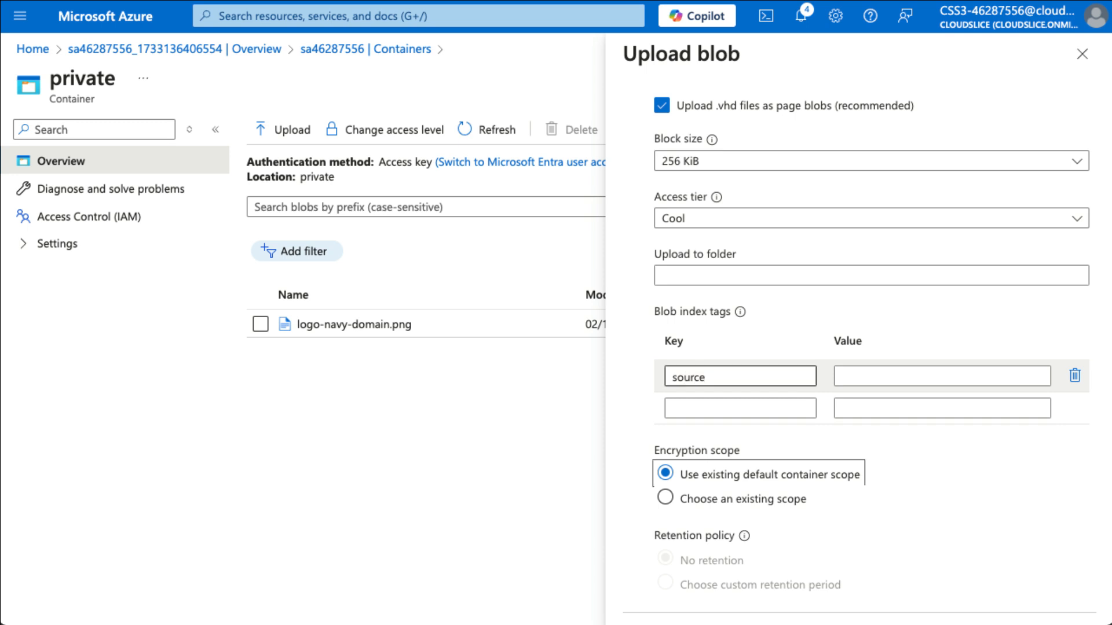
{"action": "scroll", "coordinate": [903, 382], "scroll_direction": "down", "scroll_amount": 1}
{"action": "left_click", "coordinate": [888, 343]}
{"action": "type", "text": "Ar"}
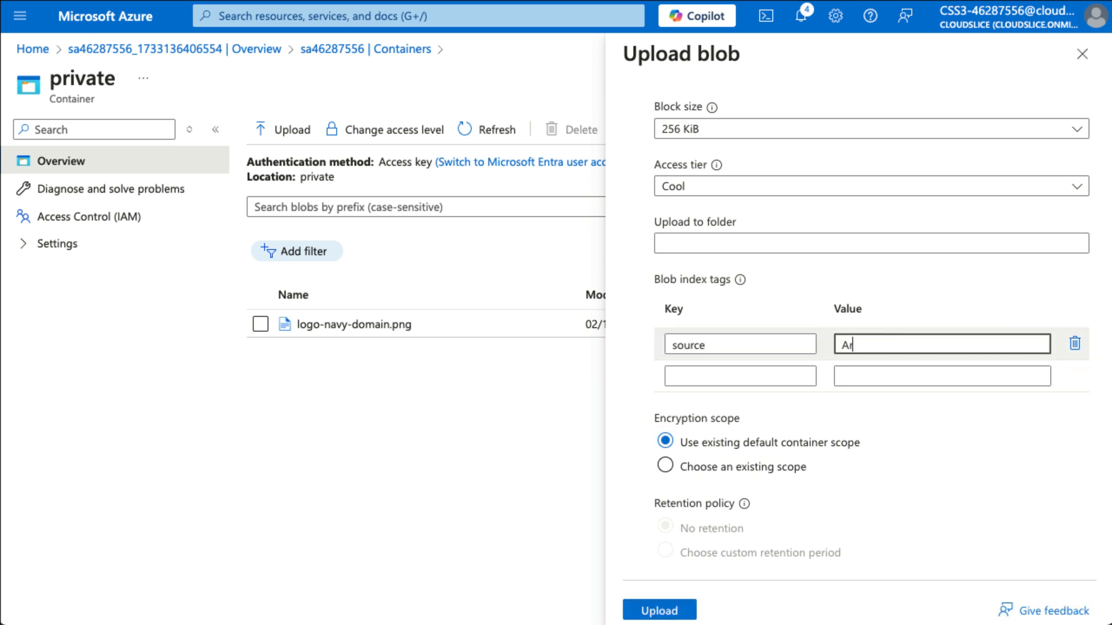
{"action": "type", "text": "chivePrivateFiles"}
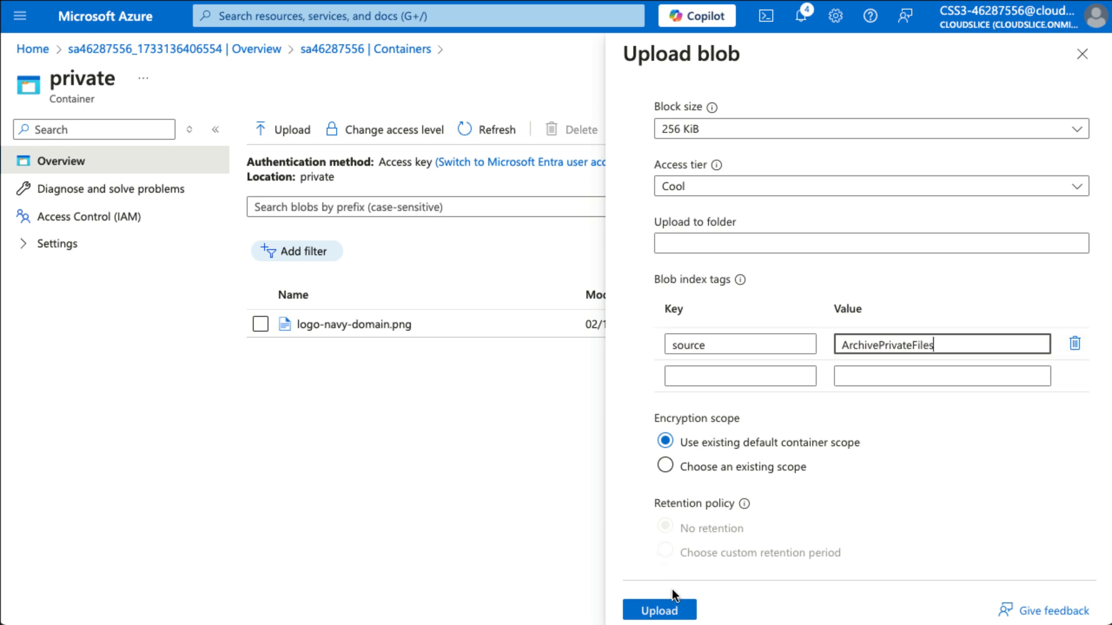
{"action": "left_click", "coordinate": [677, 609]}
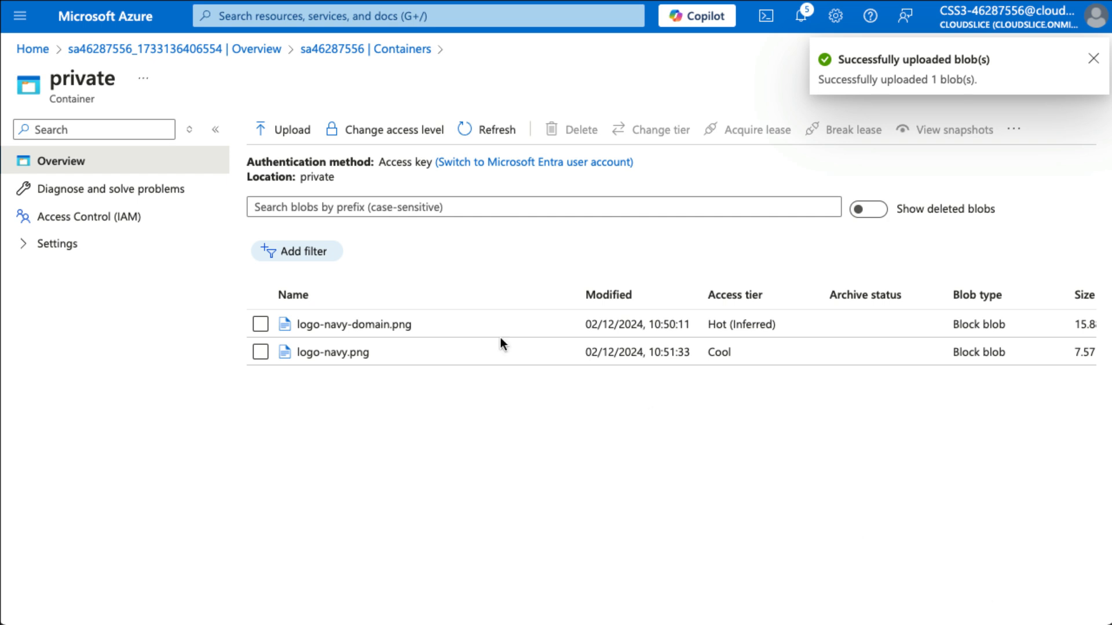
Copy logo-navy.png's URL from its details pane, then close the pane
{"action": "left_click", "coordinate": [346, 354]}
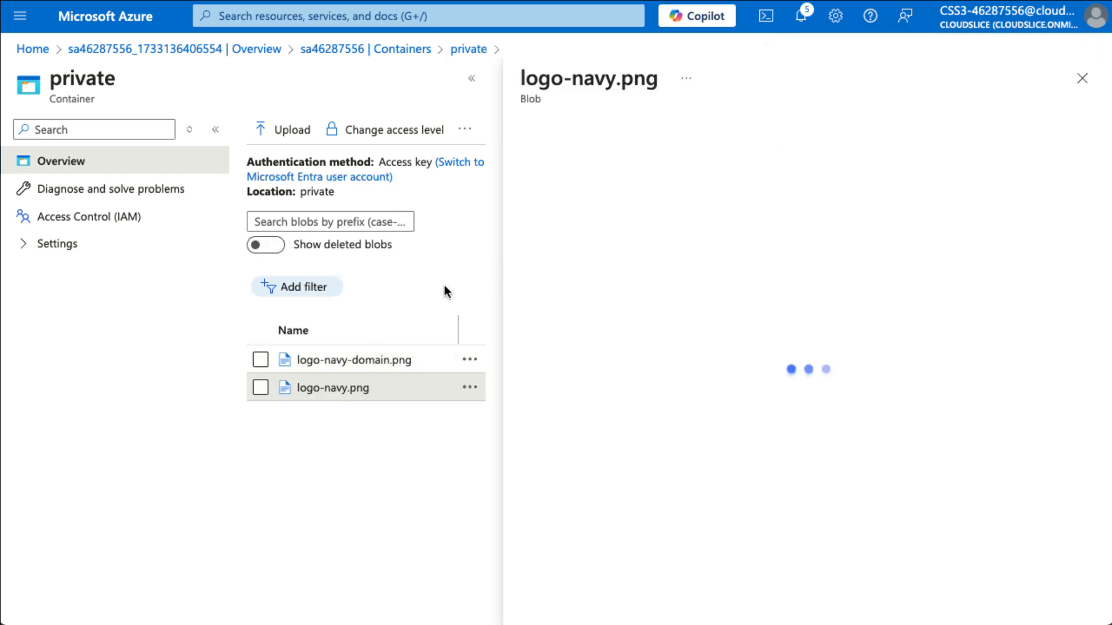
{"action": "left_click", "coordinate": [876, 229]}
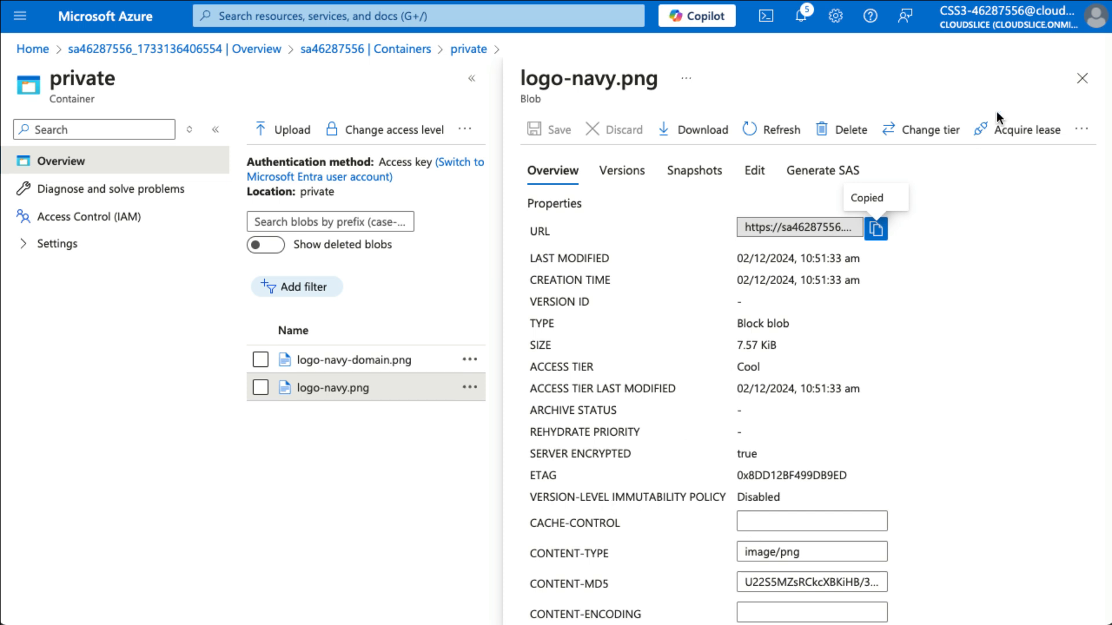
{"action": "left_click", "coordinate": [1082, 81]}
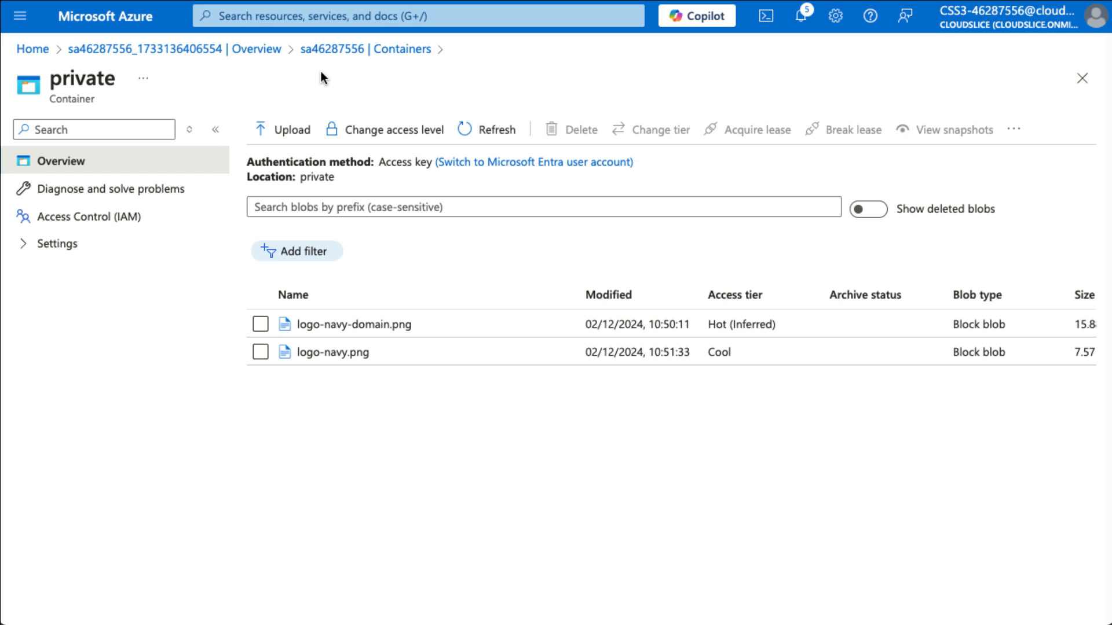
Return to Containers, reopen the private container, dismiss the notice and expand Settings
{"action": "left_click", "coordinate": [393, 51]}
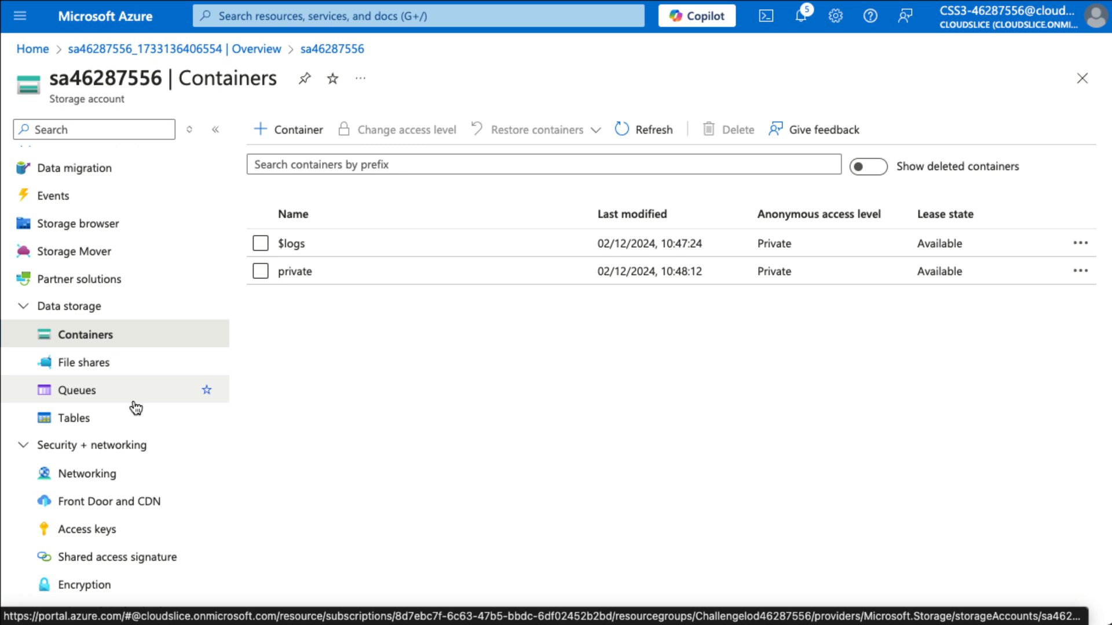
{"action": "left_click", "coordinate": [294, 272]}
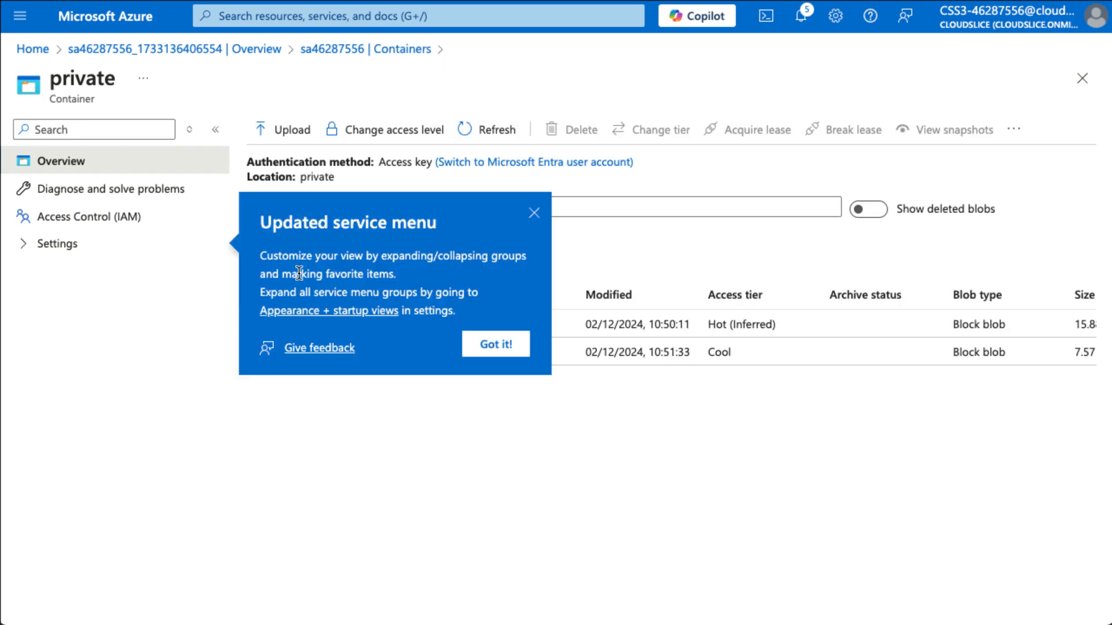
{"action": "left_click", "coordinate": [534, 213]}
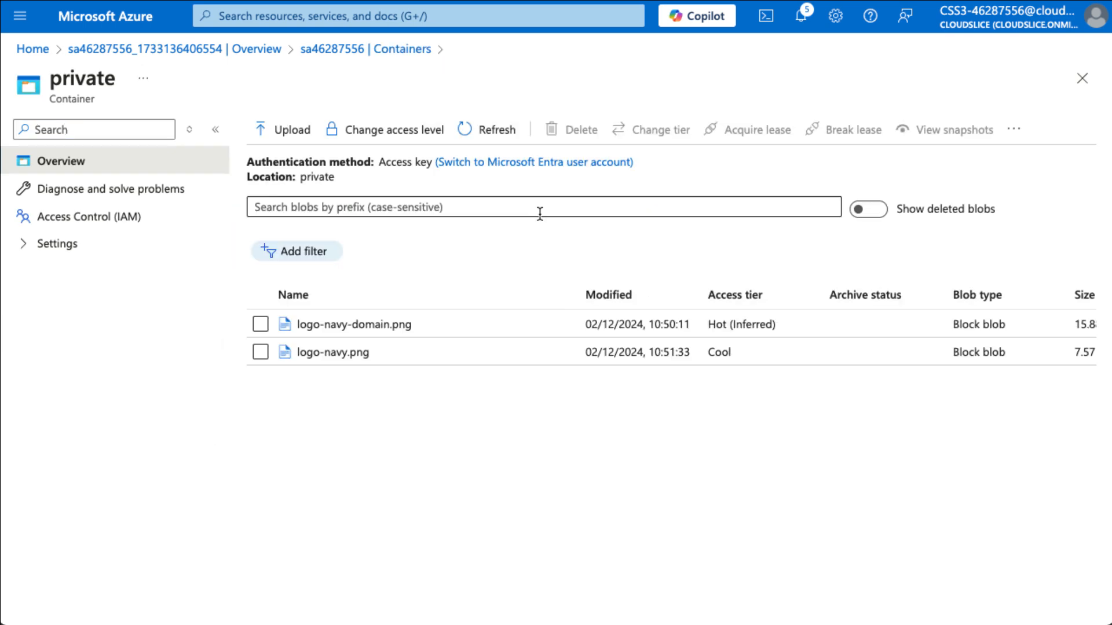
{"action": "left_click", "coordinate": [71, 243]}
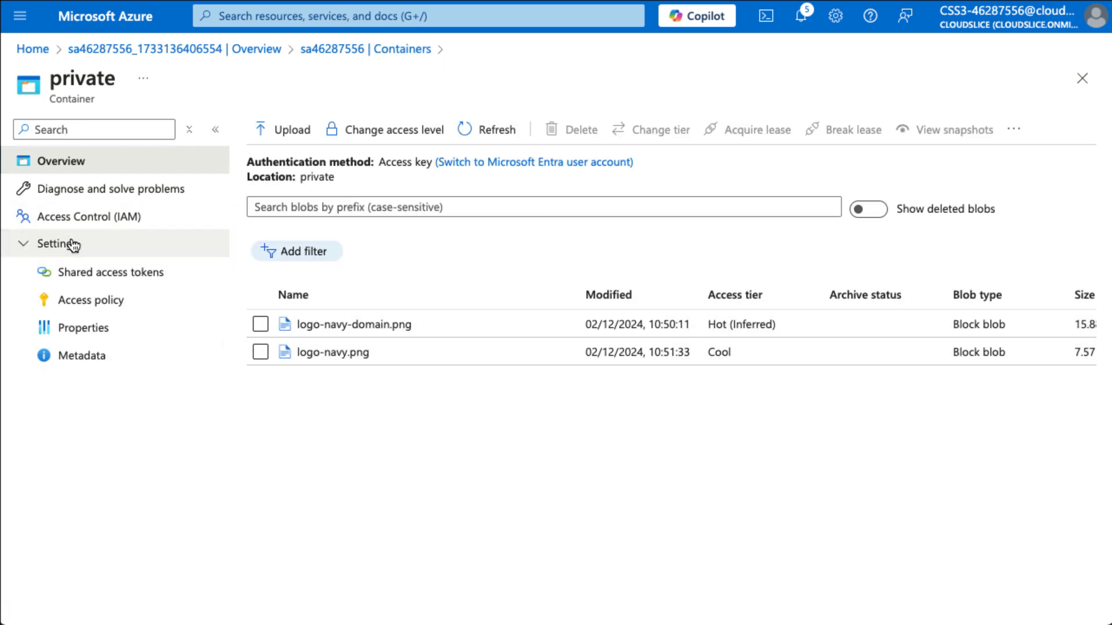
Generate a Read, HTTPS-only SAS token valid 10:53–18:53 on 02/12/2024, and copy it
{"action": "left_click", "coordinate": [129, 279]}
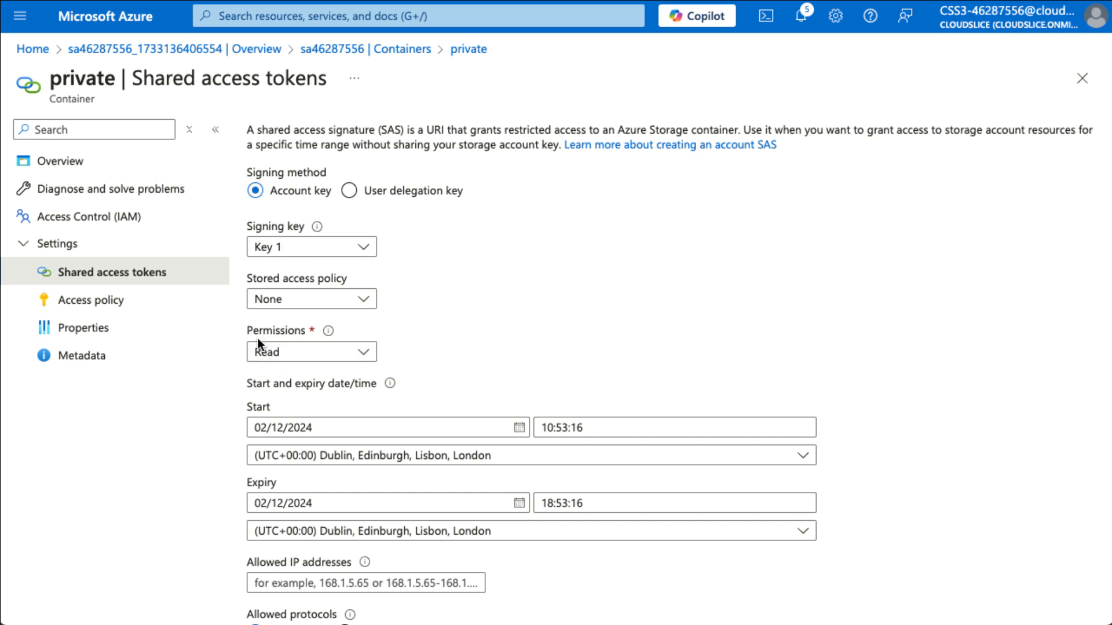
{"action": "scroll", "coordinate": [667, 378], "scroll_direction": "down", "scroll_amount": 3}
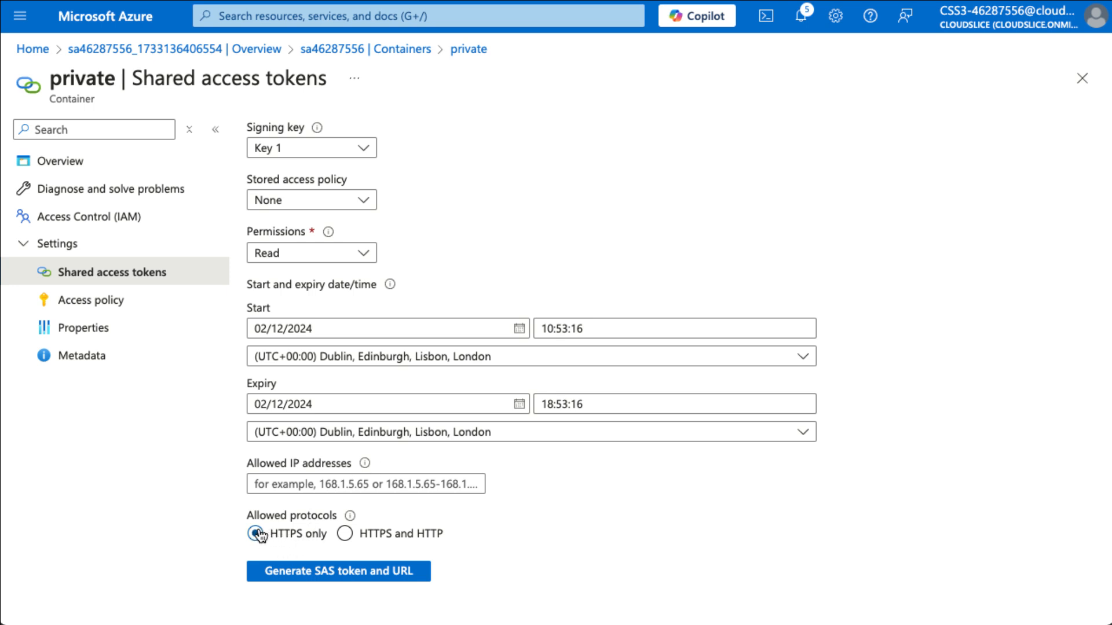
{"action": "left_click", "coordinate": [390, 574]}
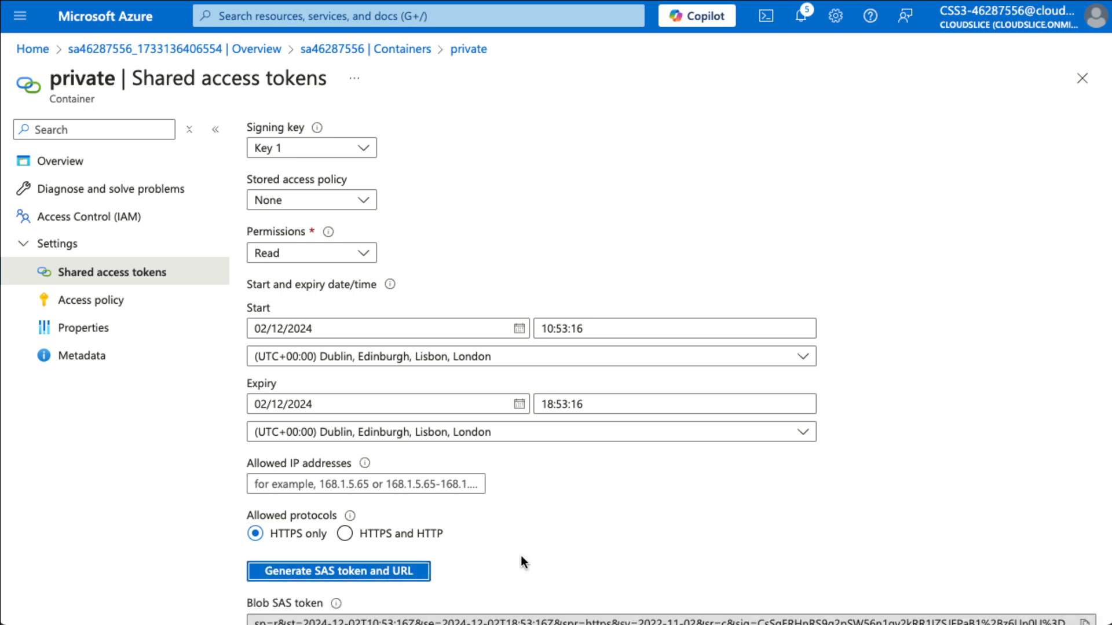
{"action": "scroll", "coordinate": [662, 561], "scroll_direction": "down", "scroll_amount": 3}
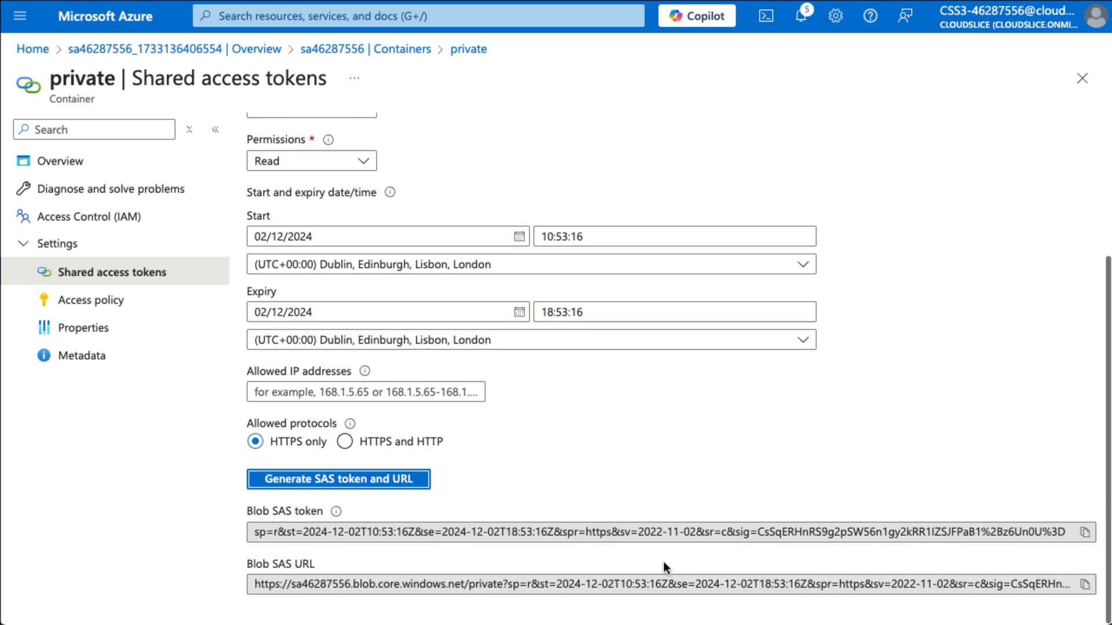
{"action": "left_click", "coordinate": [1085, 532]}
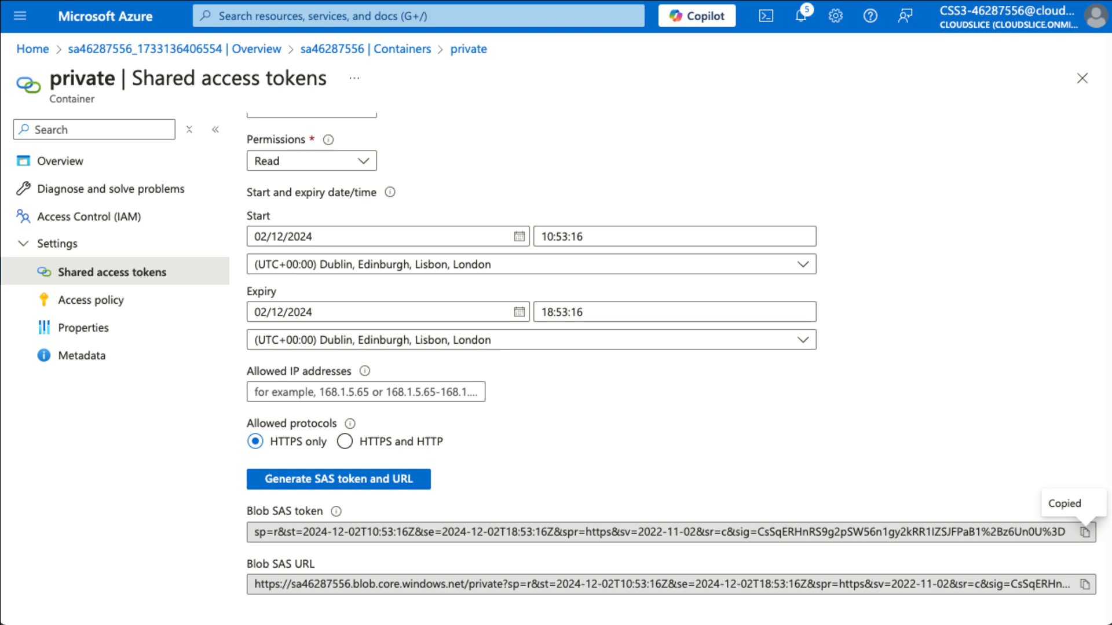
Find the wa46287556 web app by searching 'wa46' and show its Environment variables
{"action": "left_click", "coordinate": [418, 22]}
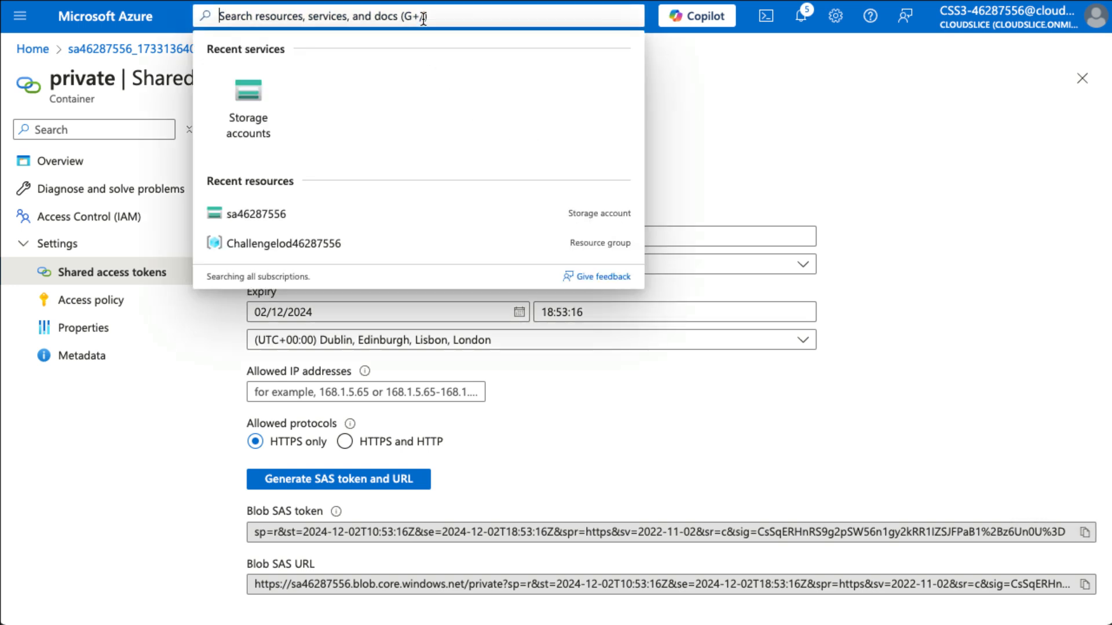
{"action": "type", "text": "wa"}
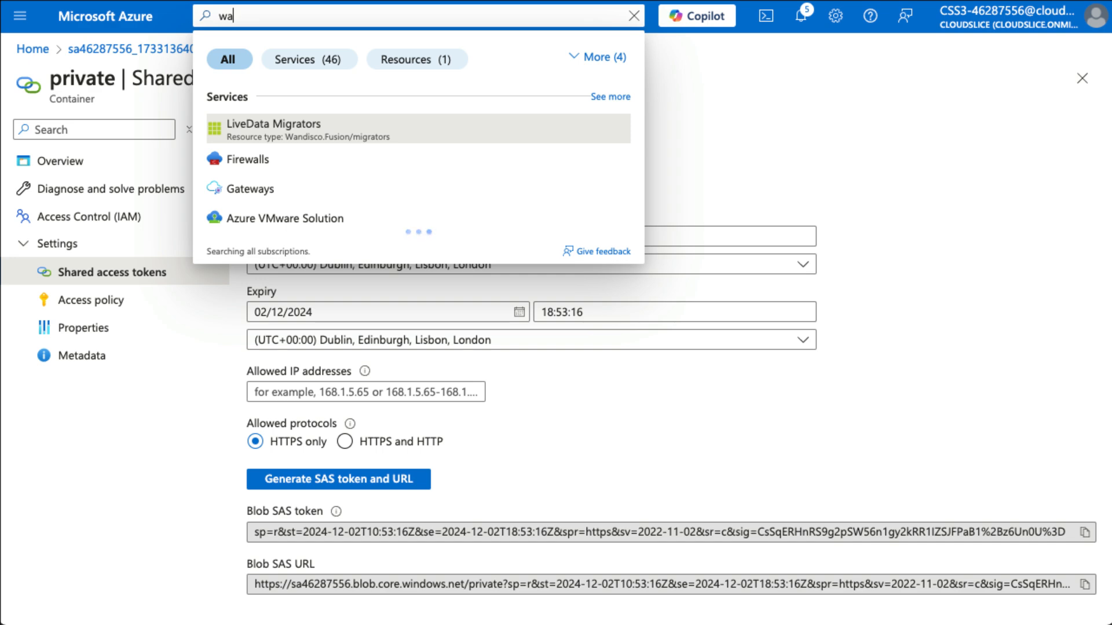
{"action": "type", "text": "46"}
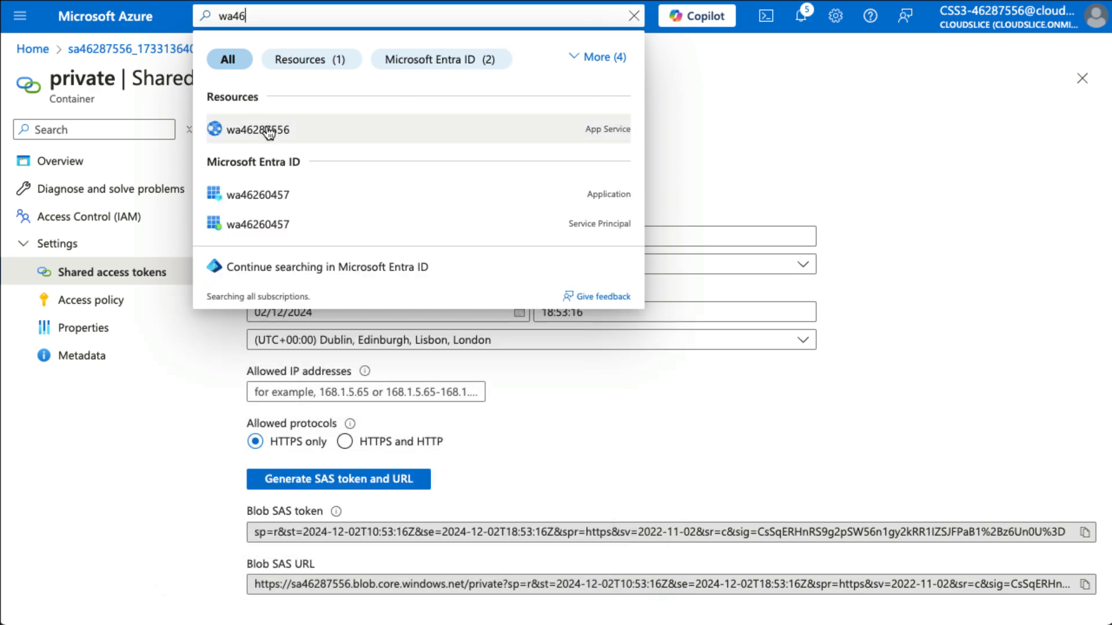
{"action": "left_click", "coordinate": [266, 131]}
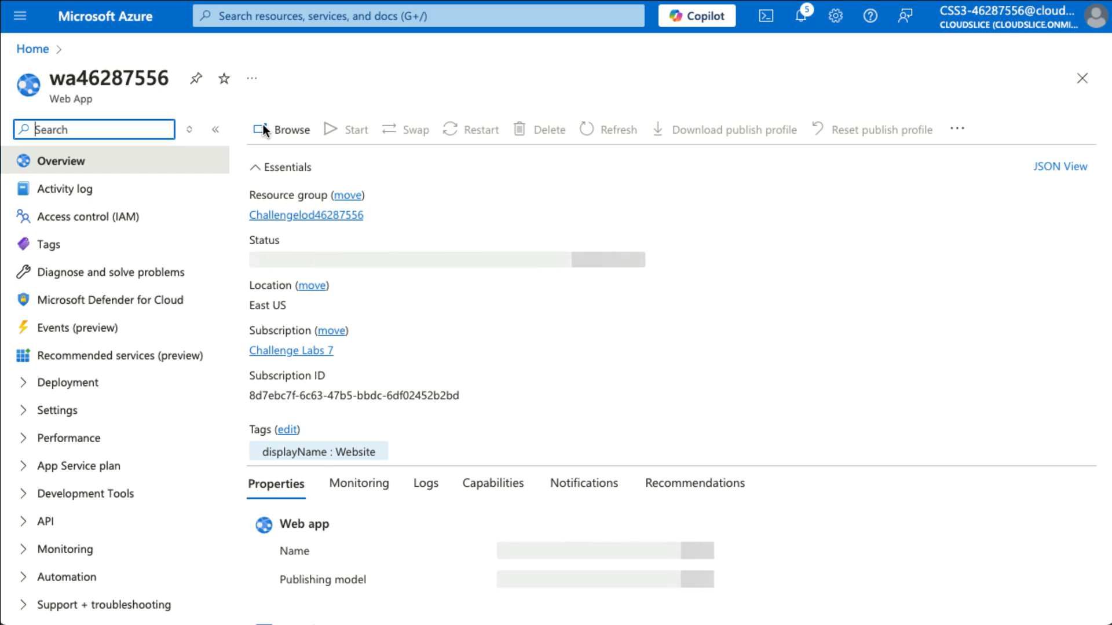
{"action": "left_click", "coordinate": [71, 412]}
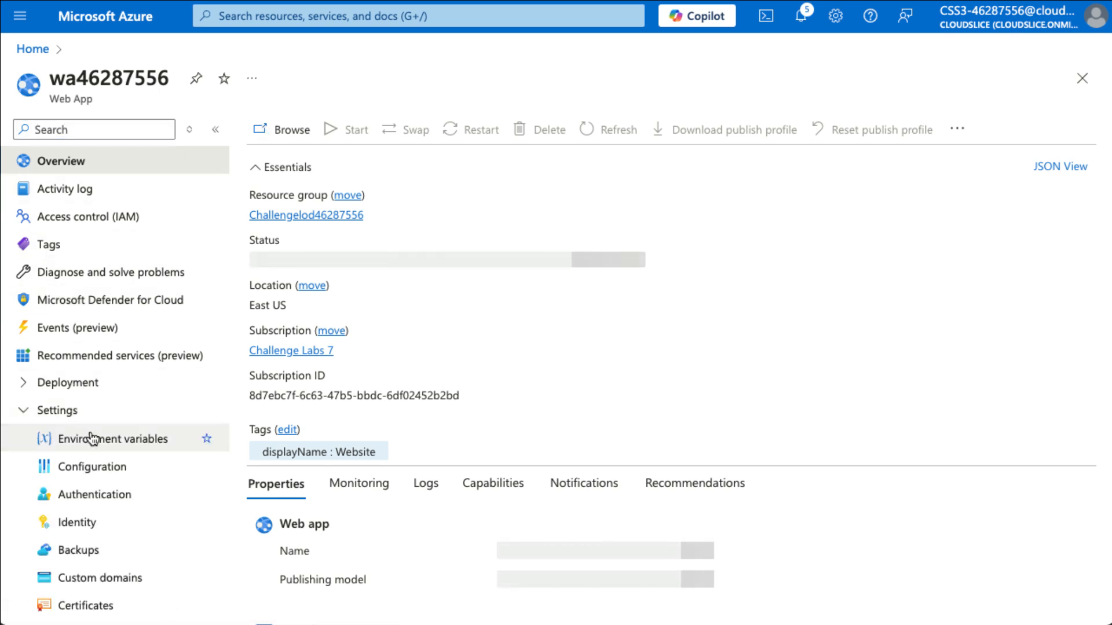
{"action": "left_click", "coordinate": [101, 443]}
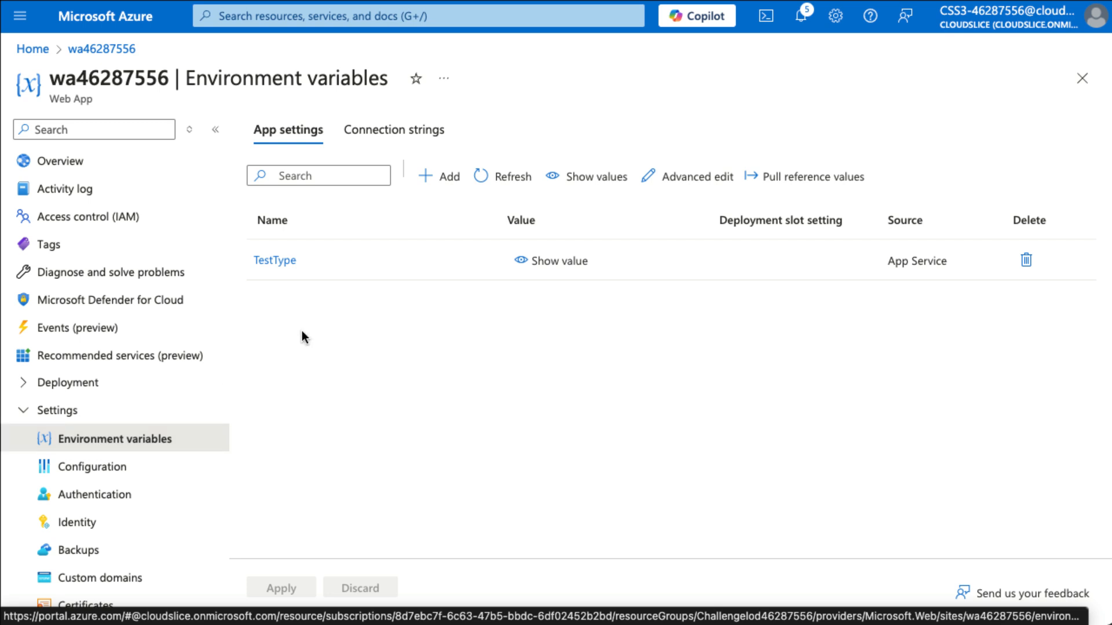
Add app setting StorageAccountName with value sa46287556
{"action": "left_click", "coordinate": [450, 176]}
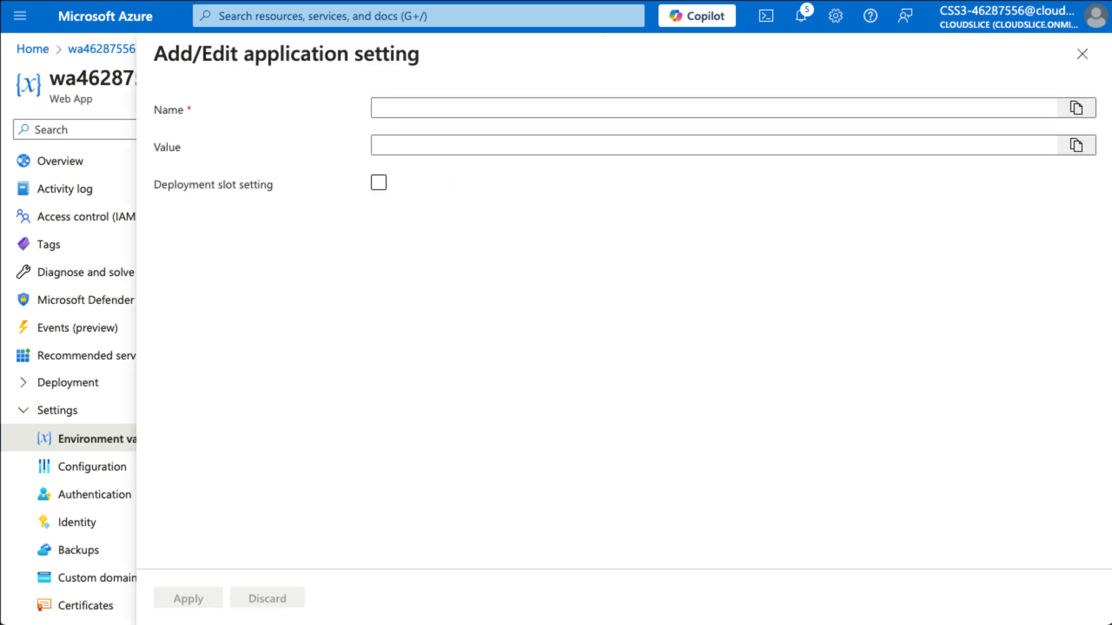
{"action": "left_click", "coordinate": [467, 107]}
{"action": "key", "text": "ctrl+v"}
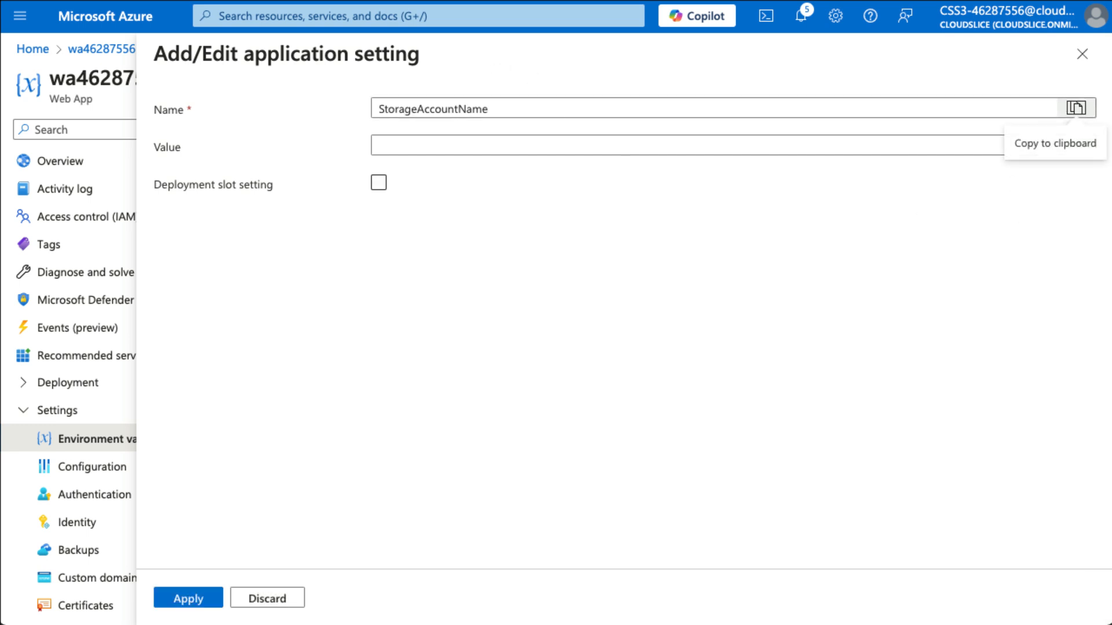
{"action": "left_click", "coordinate": [467, 145]}
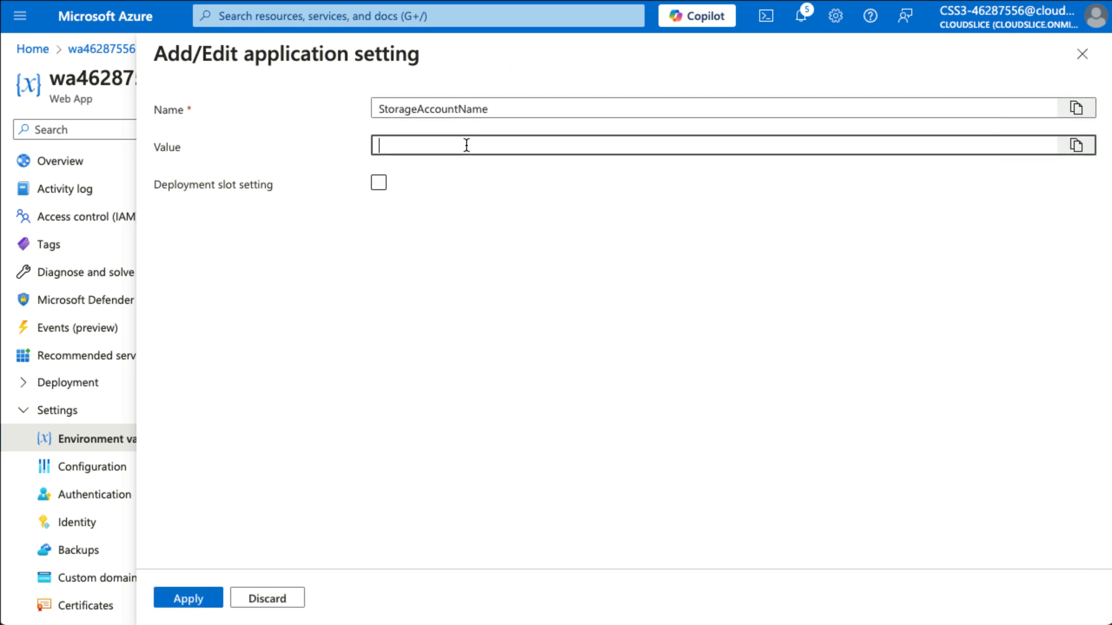
{"action": "key", "text": "ctrl+v"}
{"action": "left_click", "coordinate": [181, 599]}
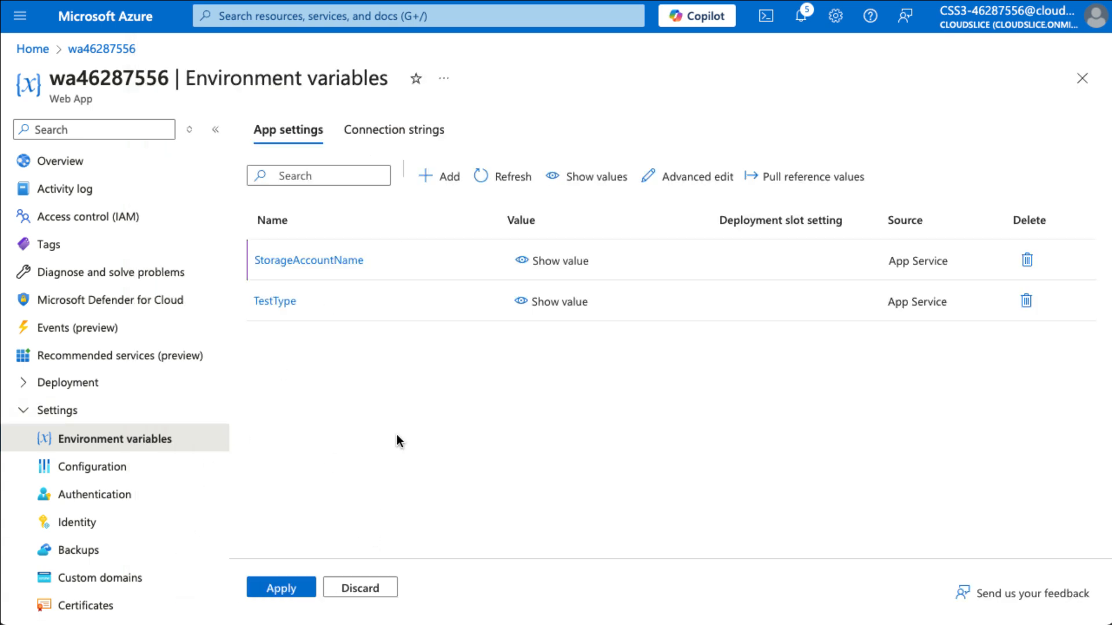
Add app setting StorageAccountKey holding the storage account key
{"action": "left_click", "coordinate": [445, 176]}
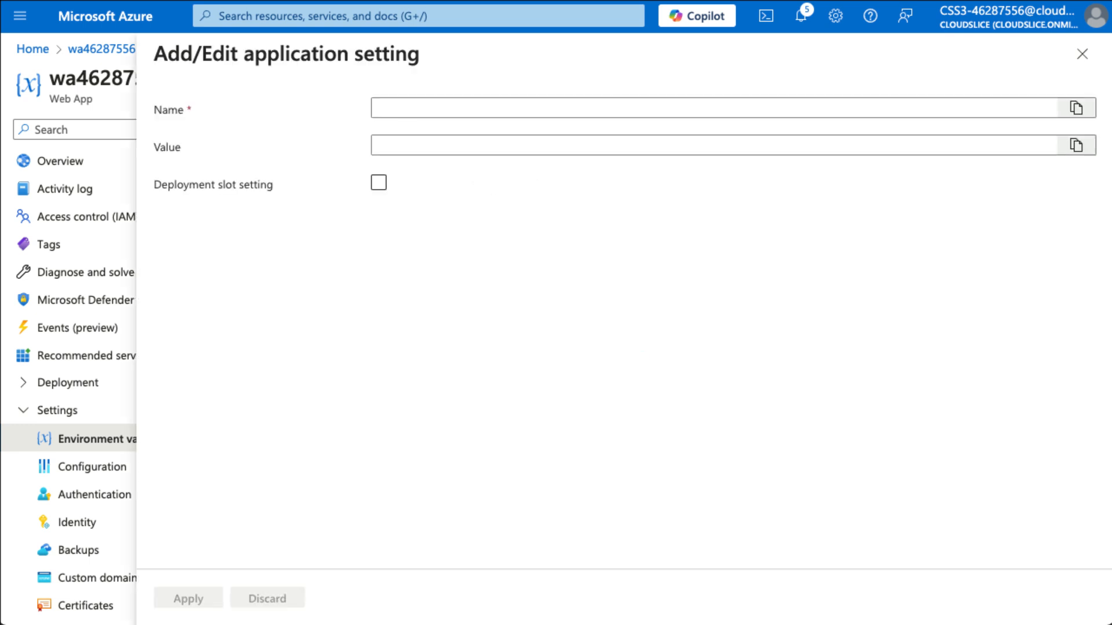
{"action": "left_click", "coordinate": [498, 108]}
{"action": "key", "text": "ctrl+v"}
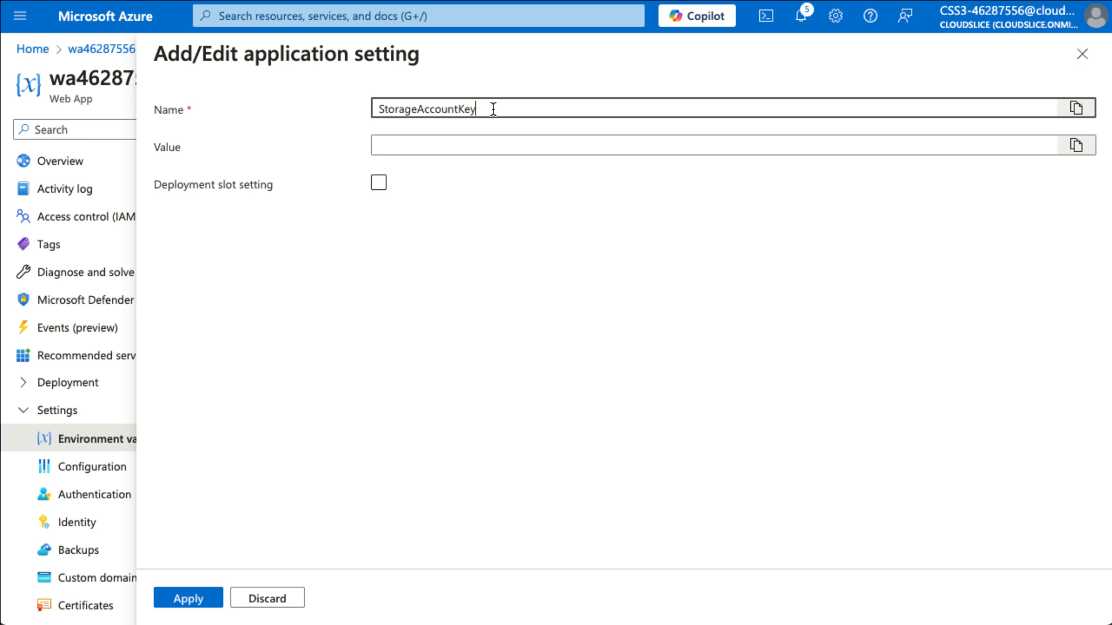
{"action": "left_click", "coordinate": [541, 147]}
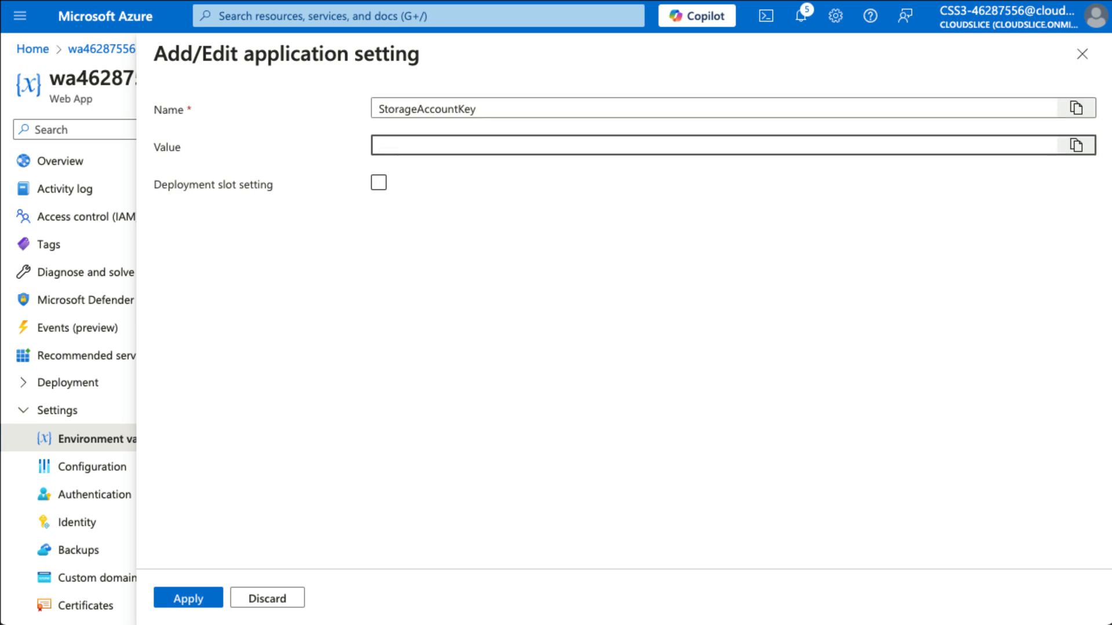
{"action": "left_click", "coordinate": [469, 145]}
{"action": "key", "text": "ctrl+v"}
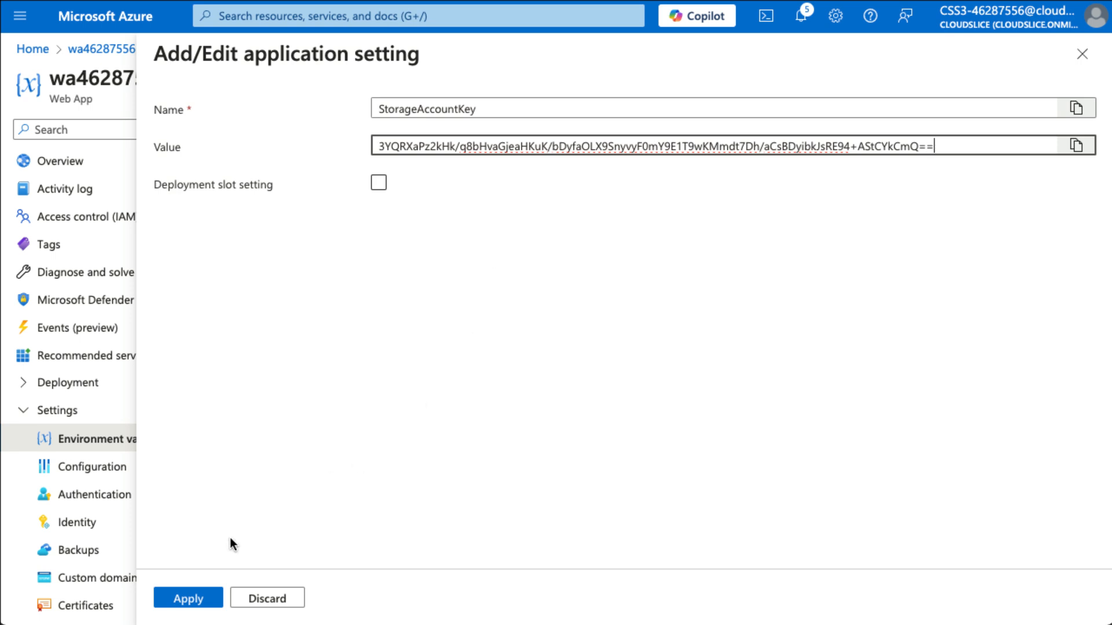
{"action": "left_click", "coordinate": [214, 595]}
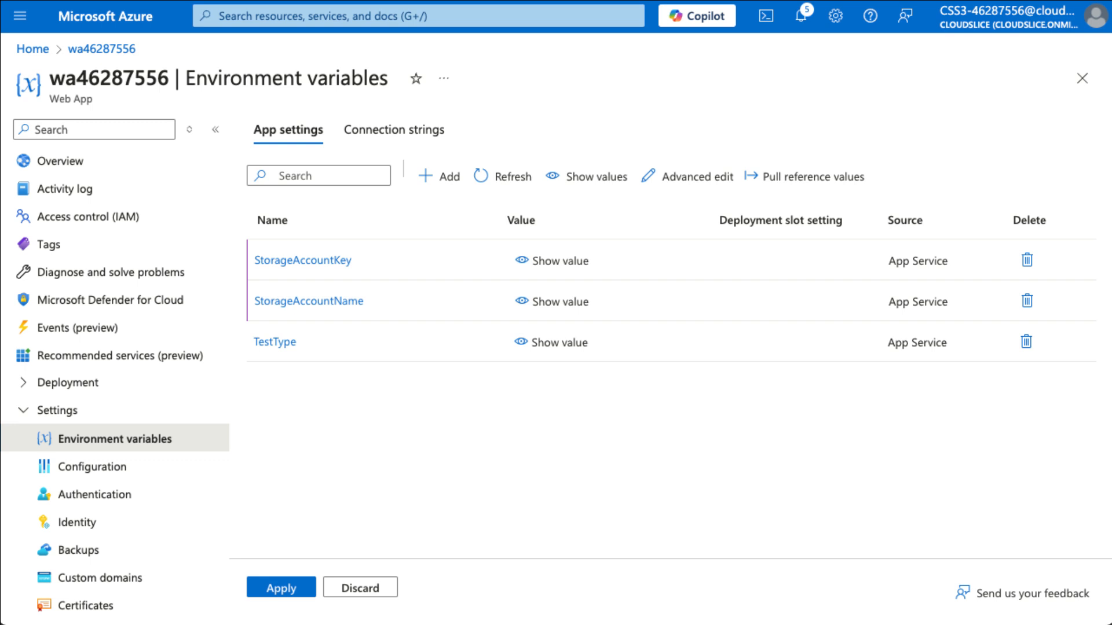
Add app setting StorageAccountSAS holding the SAS token
{"action": "left_click", "coordinate": [440, 177]}
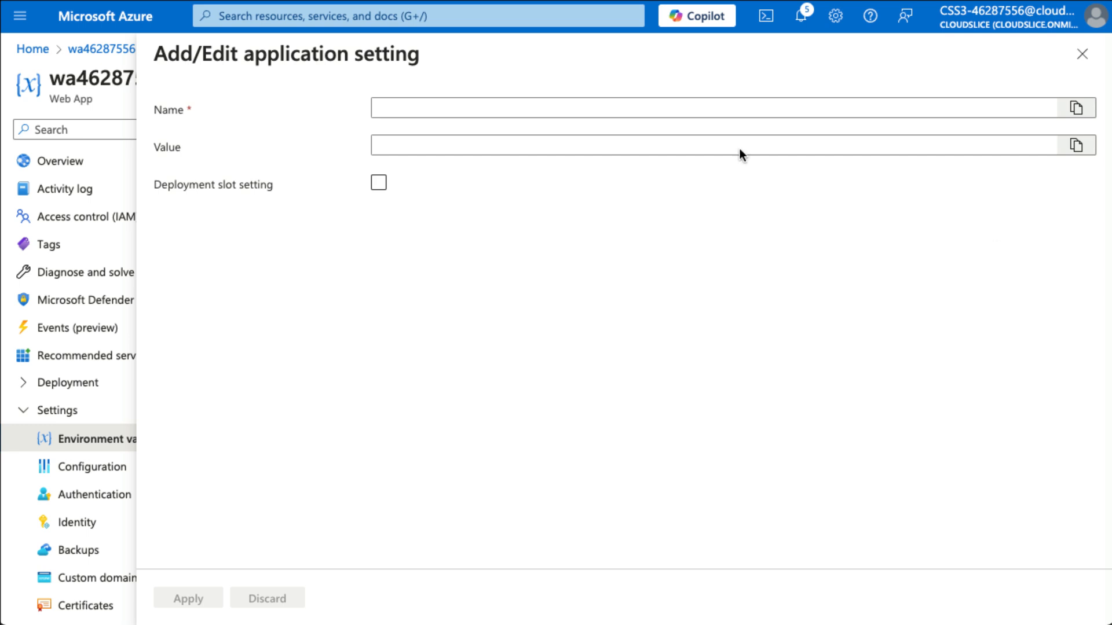
{"action": "left_click", "coordinate": [472, 103]}
{"action": "key", "text": "super+v"}
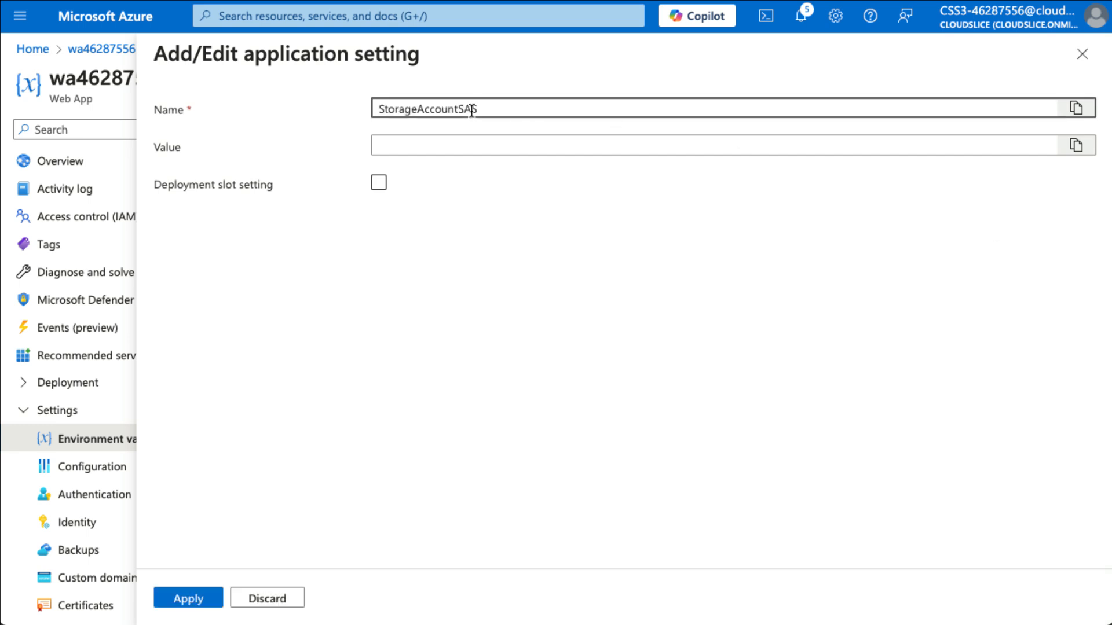
{"action": "key", "text": "Tab"}
{"action": "left_click", "coordinate": [738, 149]}
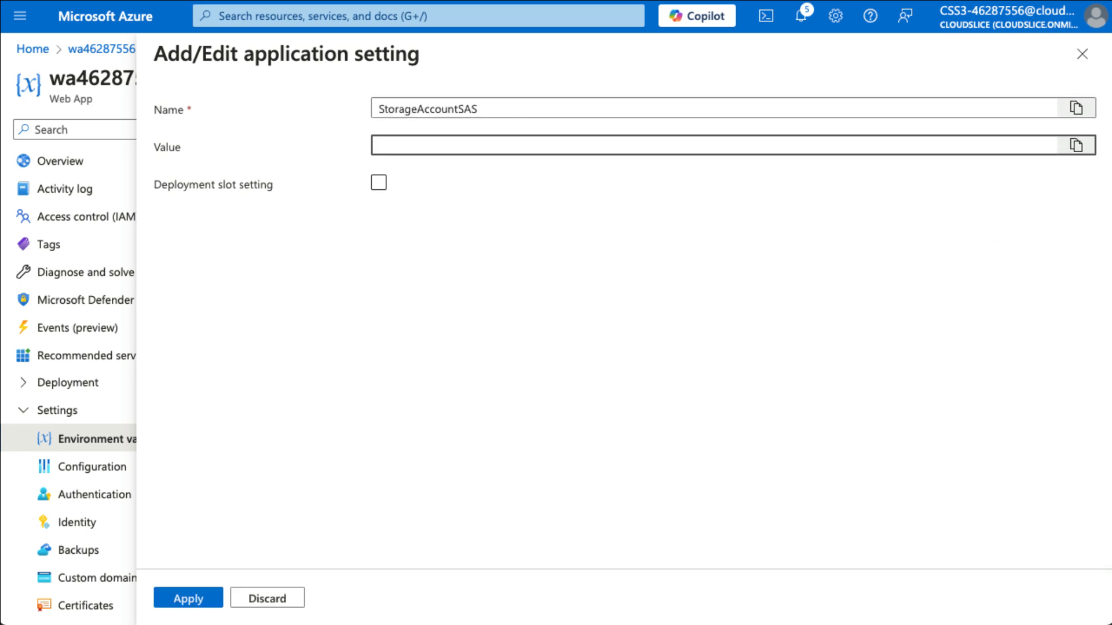
{"action": "left_click", "coordinate": [439, 146]}
{"action": "key", "text": "super+v"}
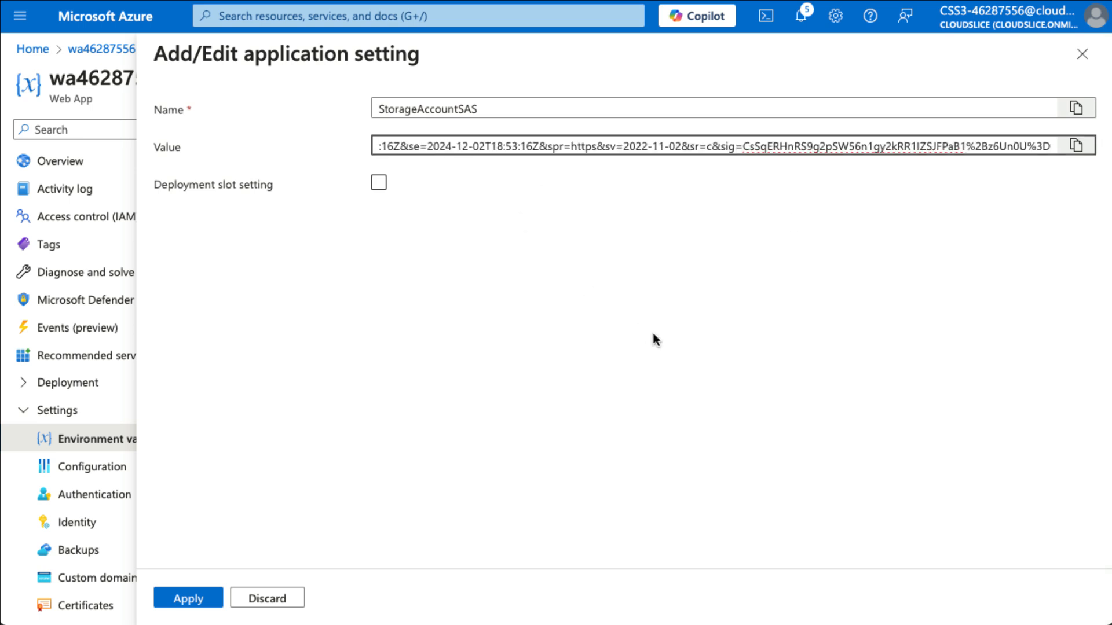
{"action": "left_click", "coordinate": [201, 603]}
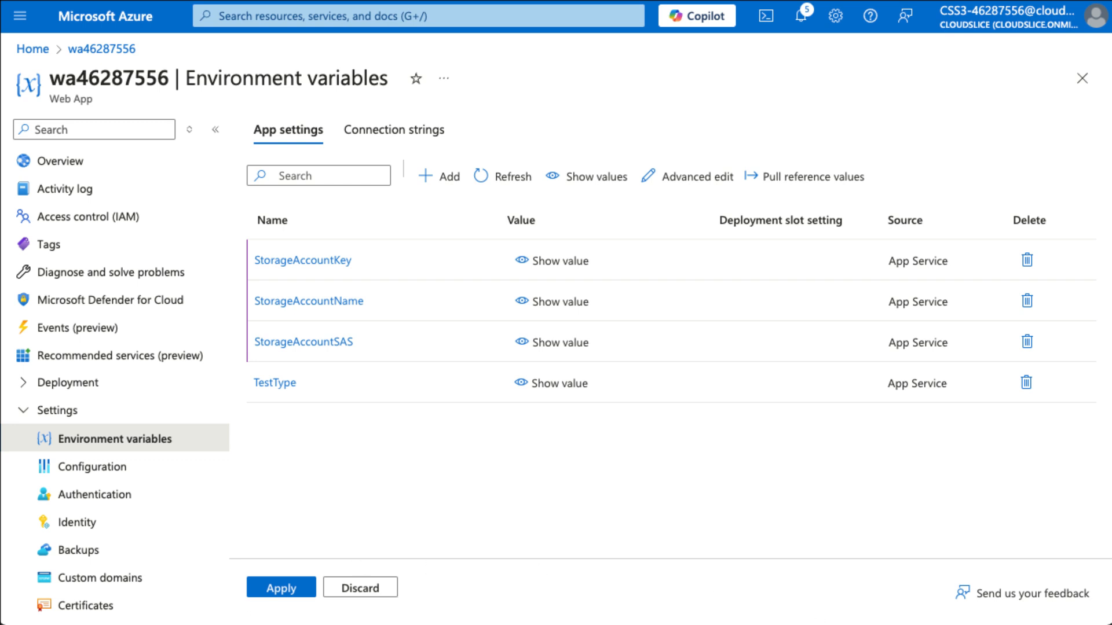
Save and confirm the updated app settings, then return to the web app's Overview
{"action": "left_click", "coordinate": [281, 587]}
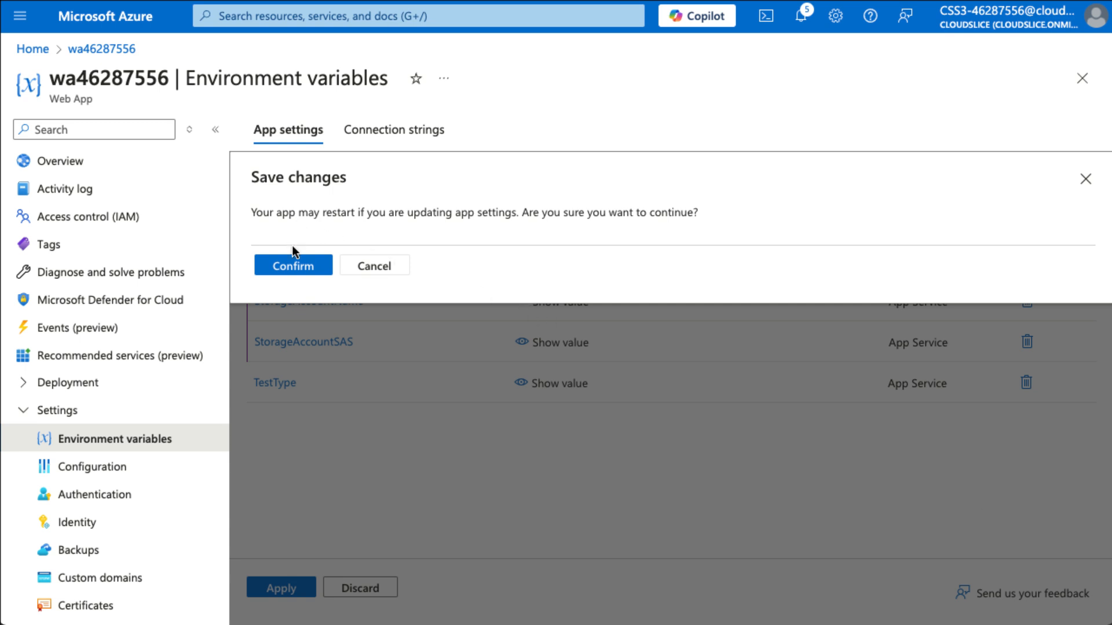
{"action": "left_click", "coordinate": [293, 264]}
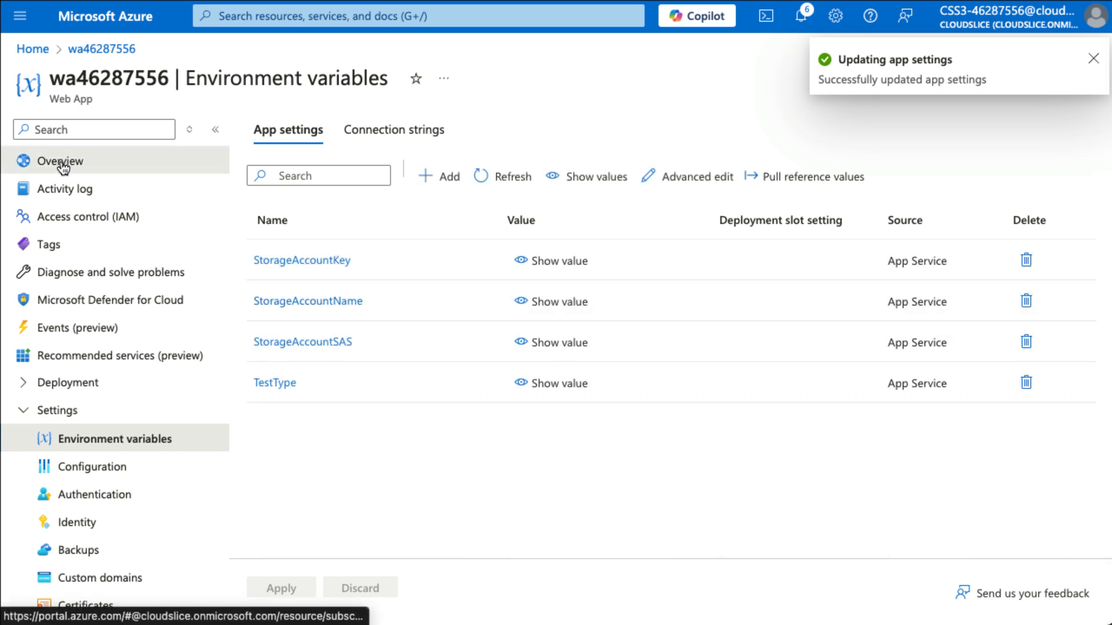
{"action": "left_click", "coordinate": [83, 165]}
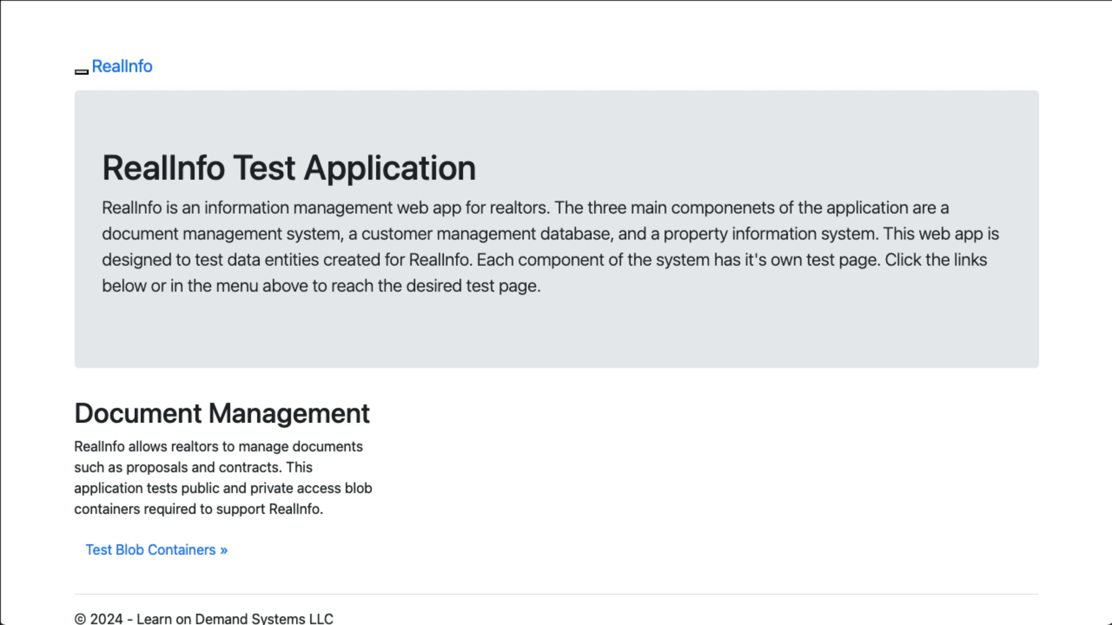
Go to the Test Blob Containers page and try the File Test with empty fields
{"action": "scroll", "coordinate": [469, 494], "scroll_direction": "down", "scroll_amount": 2}
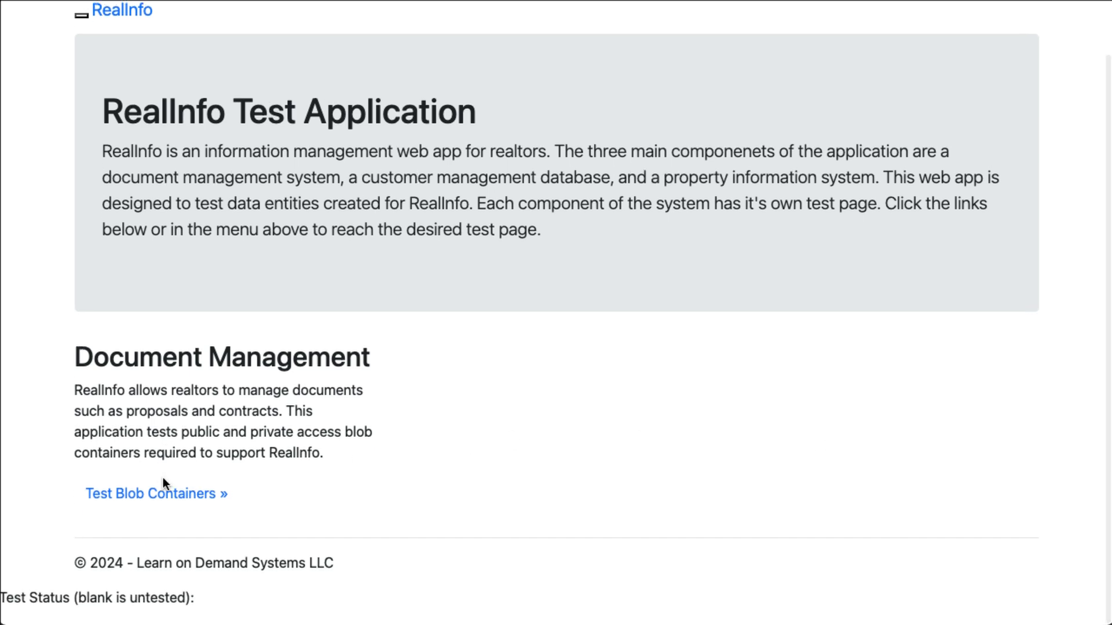
{"action": "left_click", "coordinate": [180, 495]}
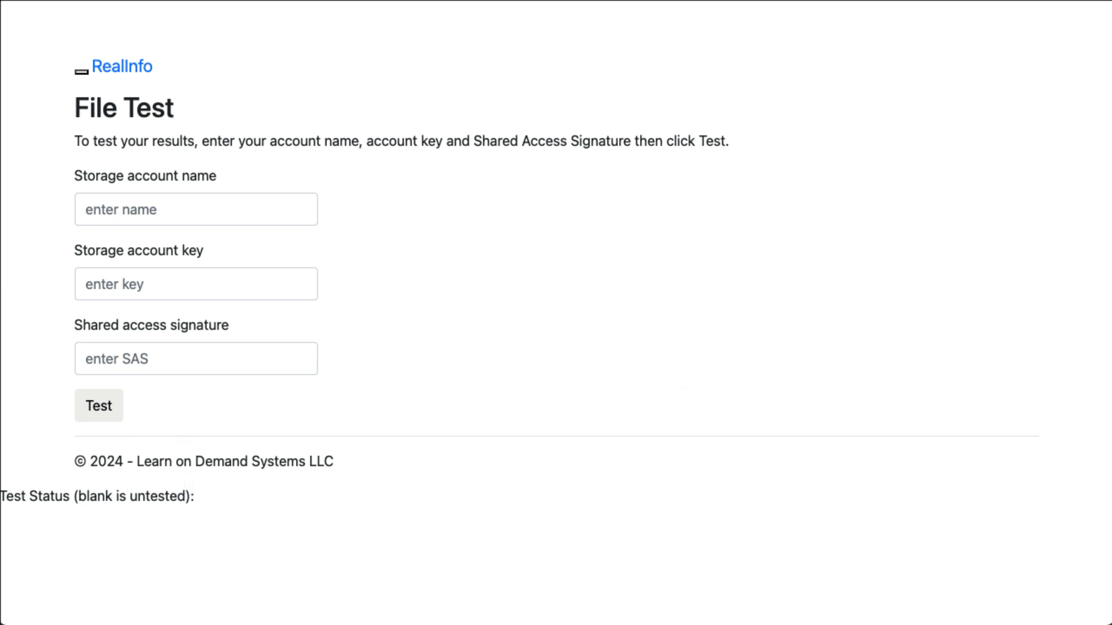
{"action": "left_click", "coordinate": [177, 200]}
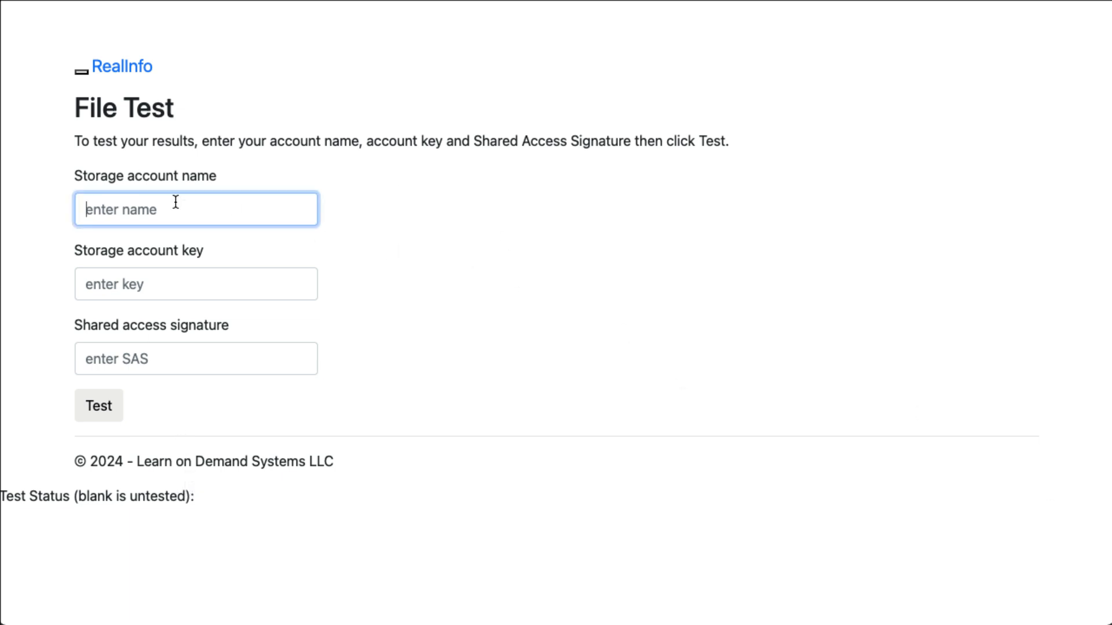
{"action": "left_click", "coordinate": [203, 291]}
{"action": "left_click", "coordinate": [221, 371]}
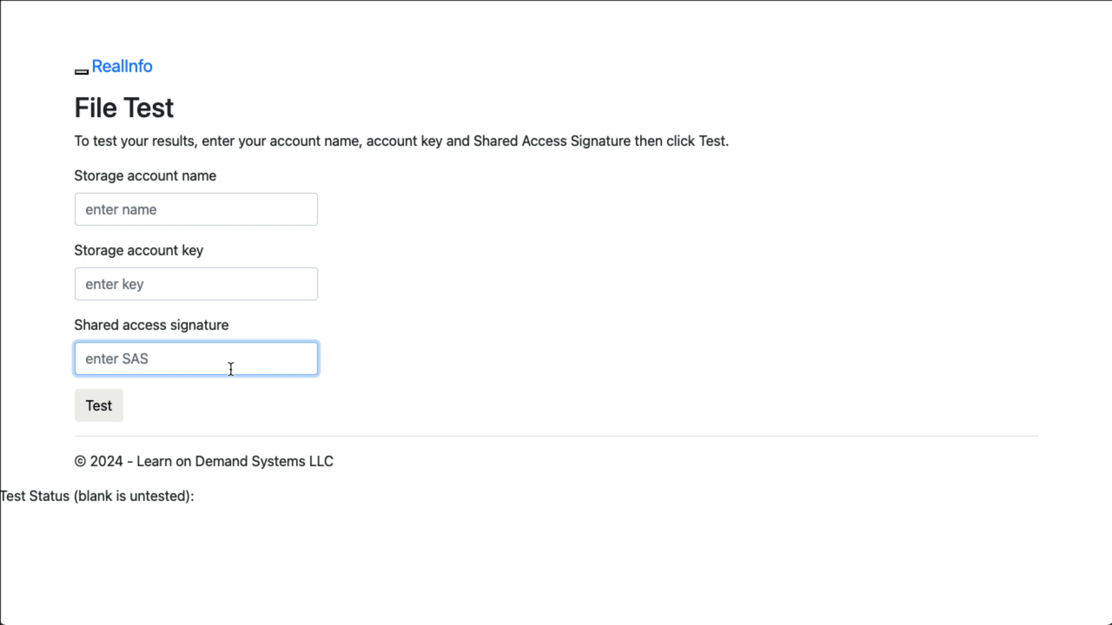
{"action": "left_click", "coordinate": [88, 410]}
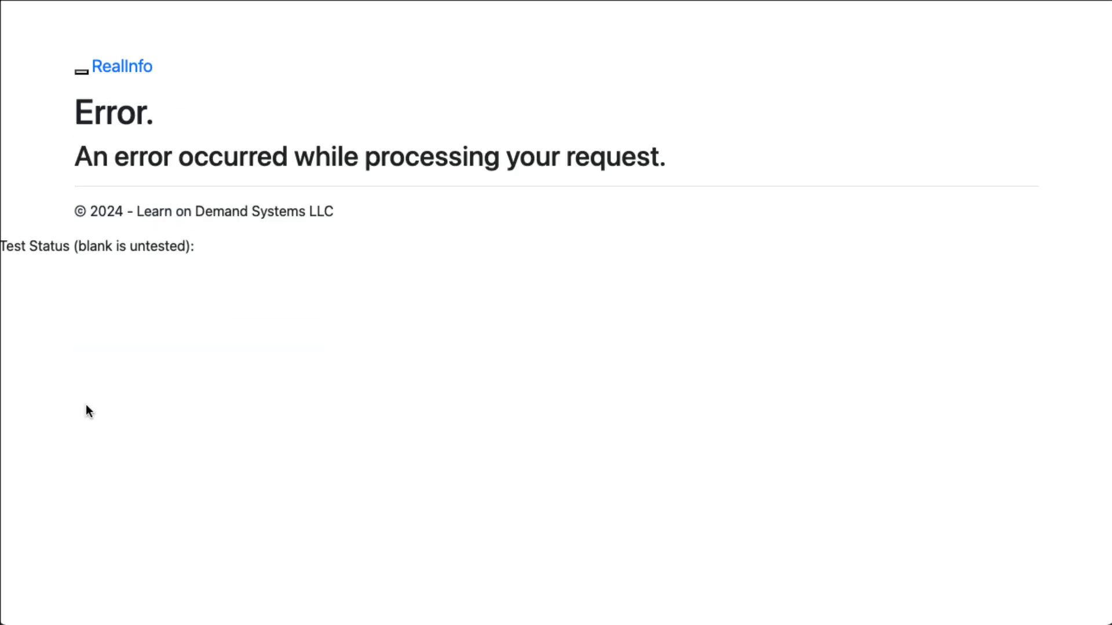
Fill the File Test form with sa46287556, its account key and the SAS token
{"action": "scroll", "coordinate": [87, 405], "scroll_direction": "left", "scroll_amount": 5}
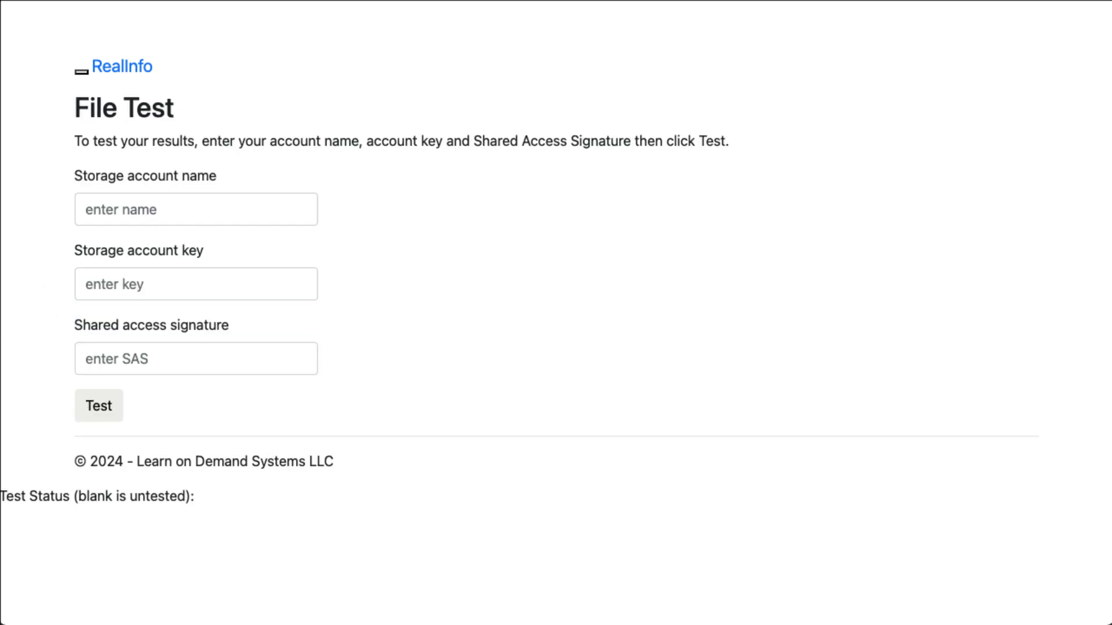
{"action": "left_click", "coordinate": [199, 212]}
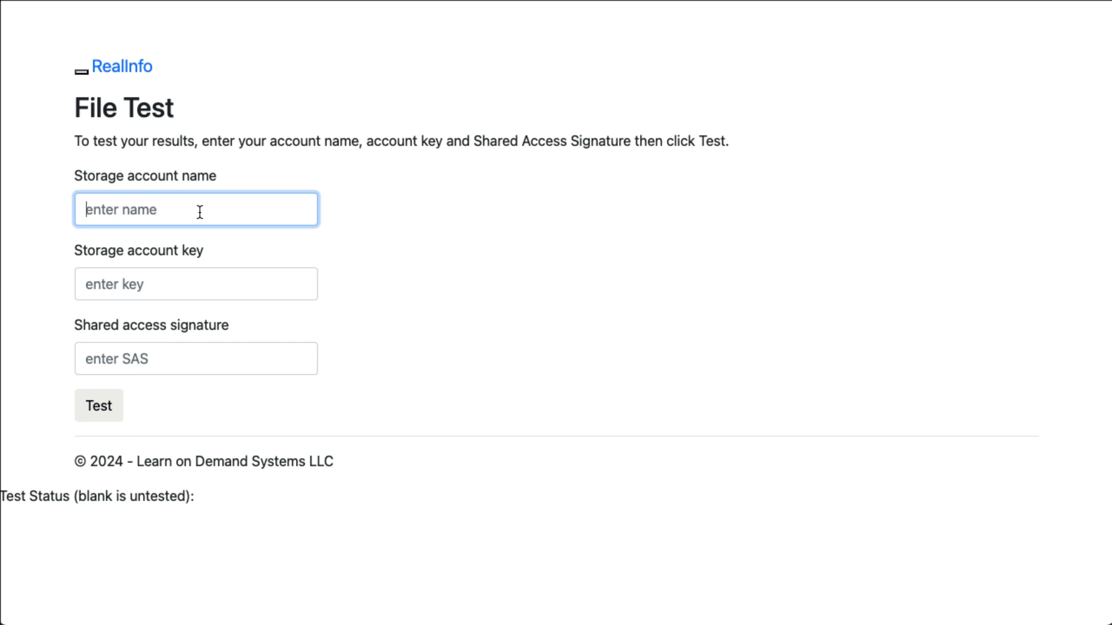
{"action": "key", "text": "super+v"}
{"action": "key", "text": "super+Tab"}
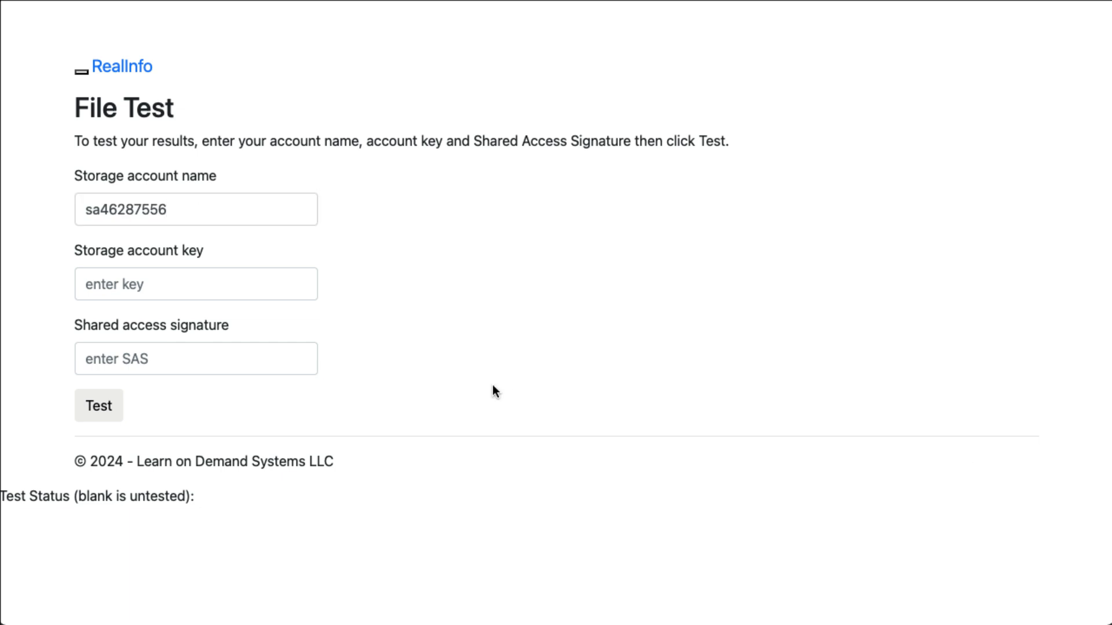
{"action": "left_click", "coordinate": [224, 290]}
{"action": "key", "text": "super+v"}
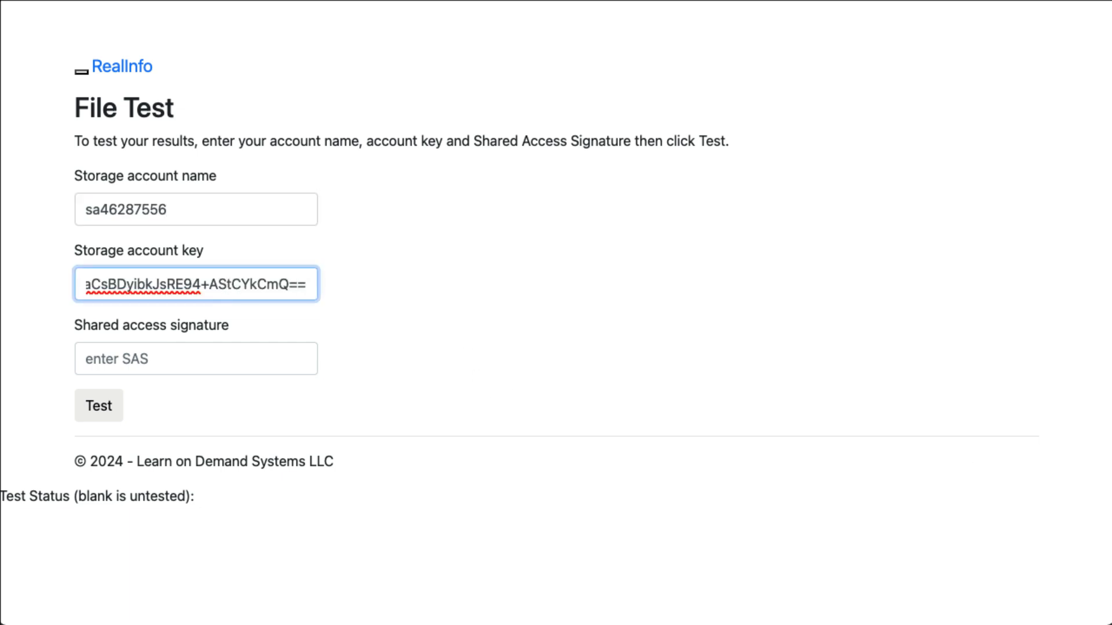
{"action": "key", "text": "super+Tab"}
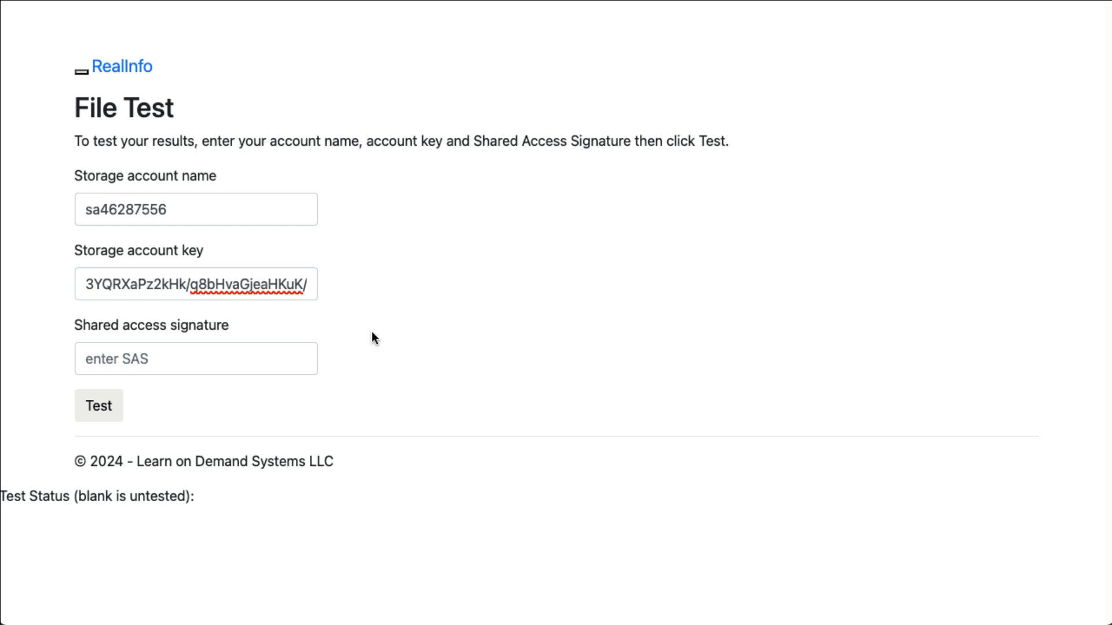
{"action": "left_click", "coordinate": [186, 359]}
{"action": "key", "text": "super+v"}
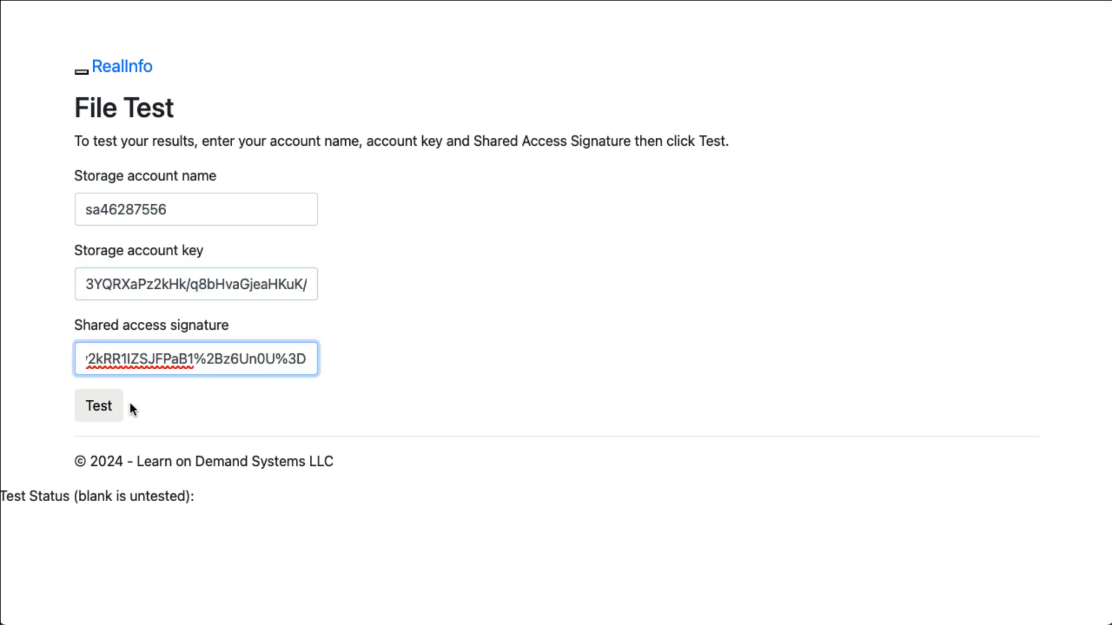
Run the blob test and check both no-SAS file links fail with PublicAccessNotPermitted
{"action": "left_click", "coordinate": [107, 408]}
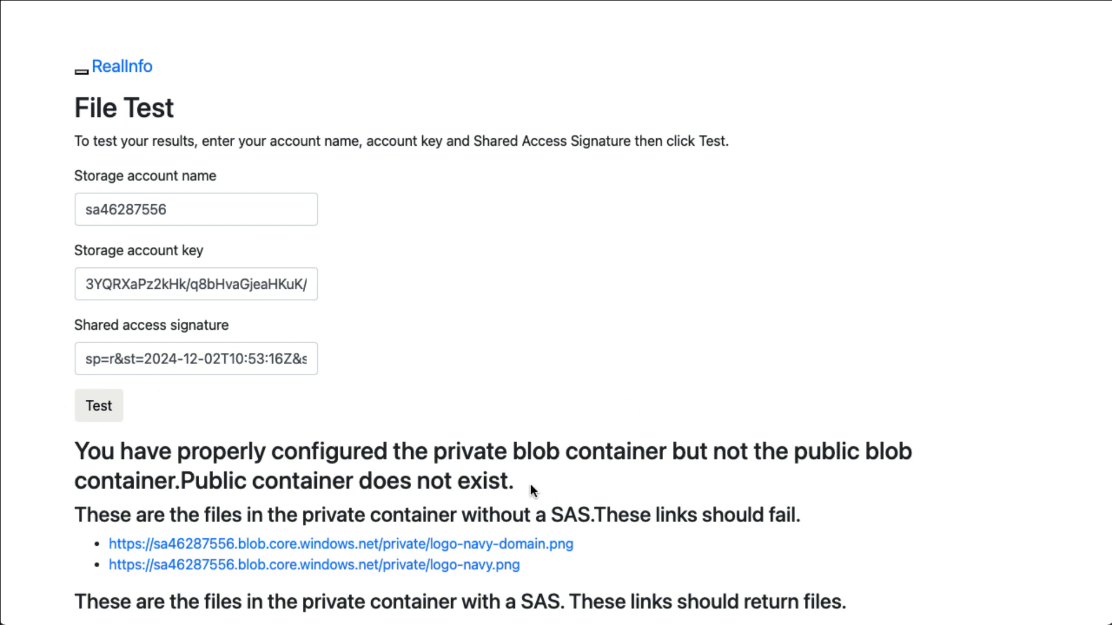
{"action": "scroll", "coordinate": [533, 491], "scroll_direction": "down", "scroll_amount": 3}
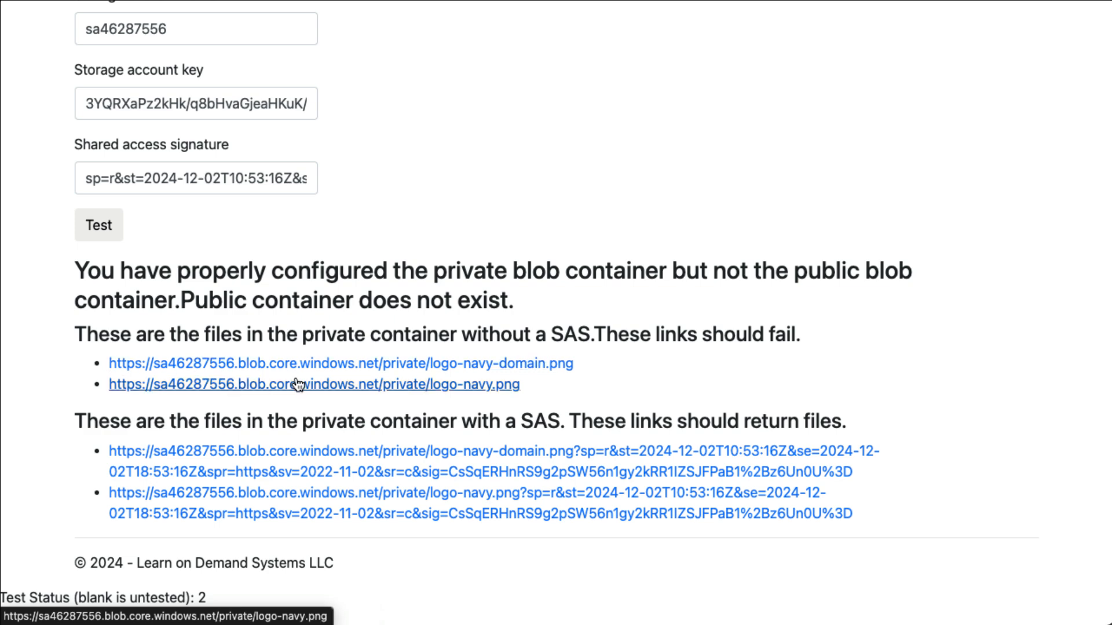
{"action": "left_click", "coordinate": [337, 364]}
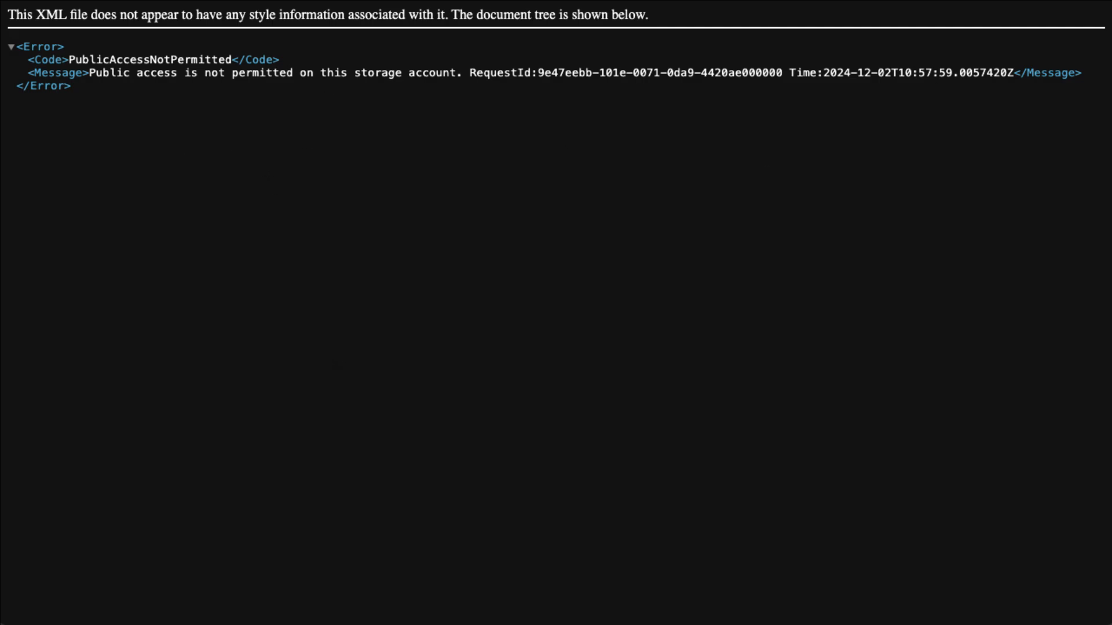
{"action": "key", "text": "alt+Left"}
{"action": "left_click", "coordinate": [419, 383]}
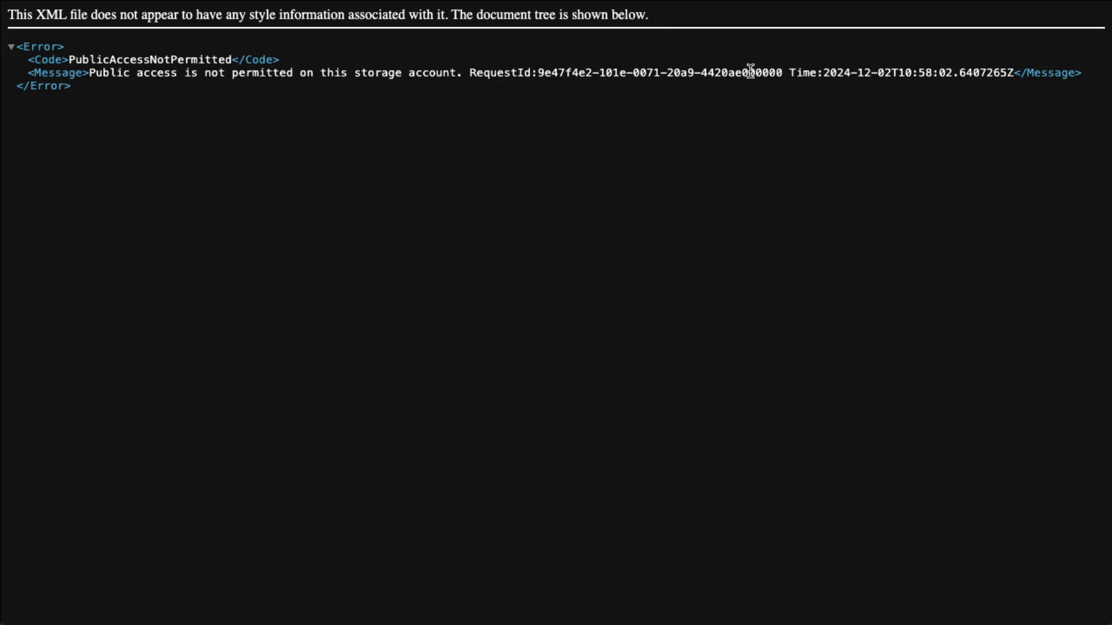
{"action": "key", "text": "alt+Left"}
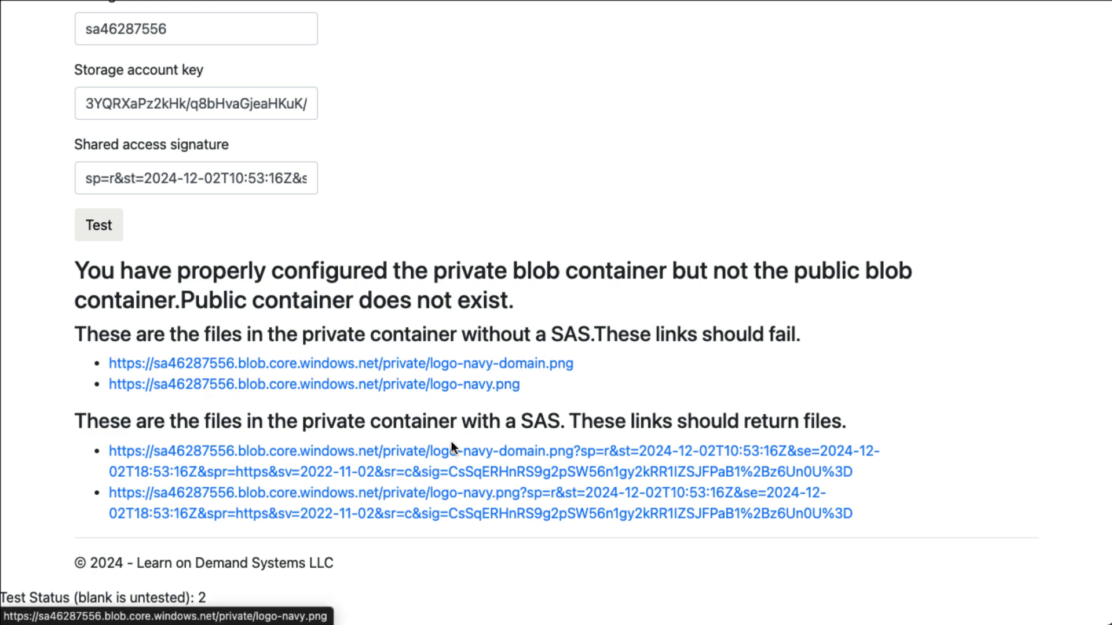